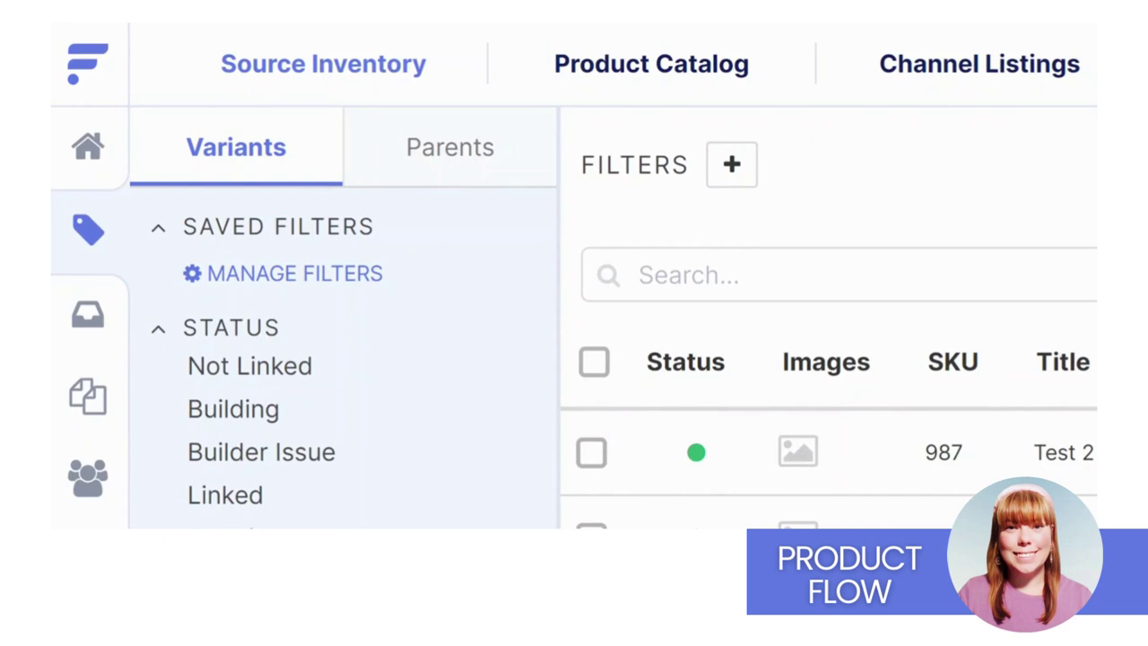
# Step: Examine the variant lists of Source Inventory, Product Catalog and Channel Listings by switching between the three areas
pyautogui.click(668, 61)
pyautogui.click(839, 58)
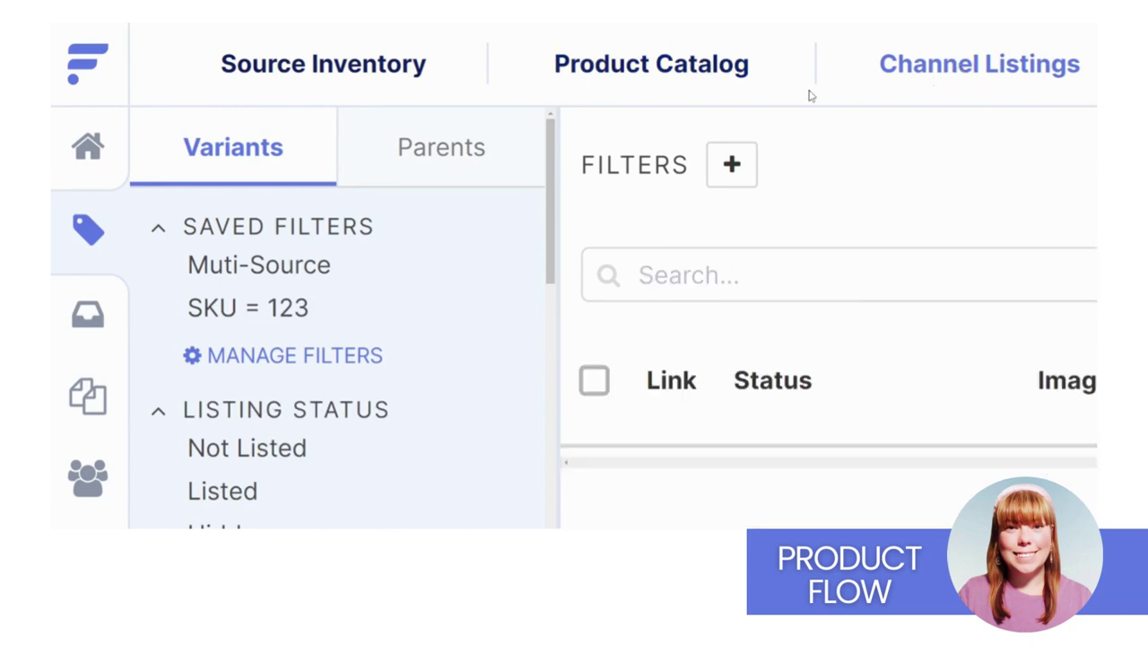
pyautogui.click(371, 77)
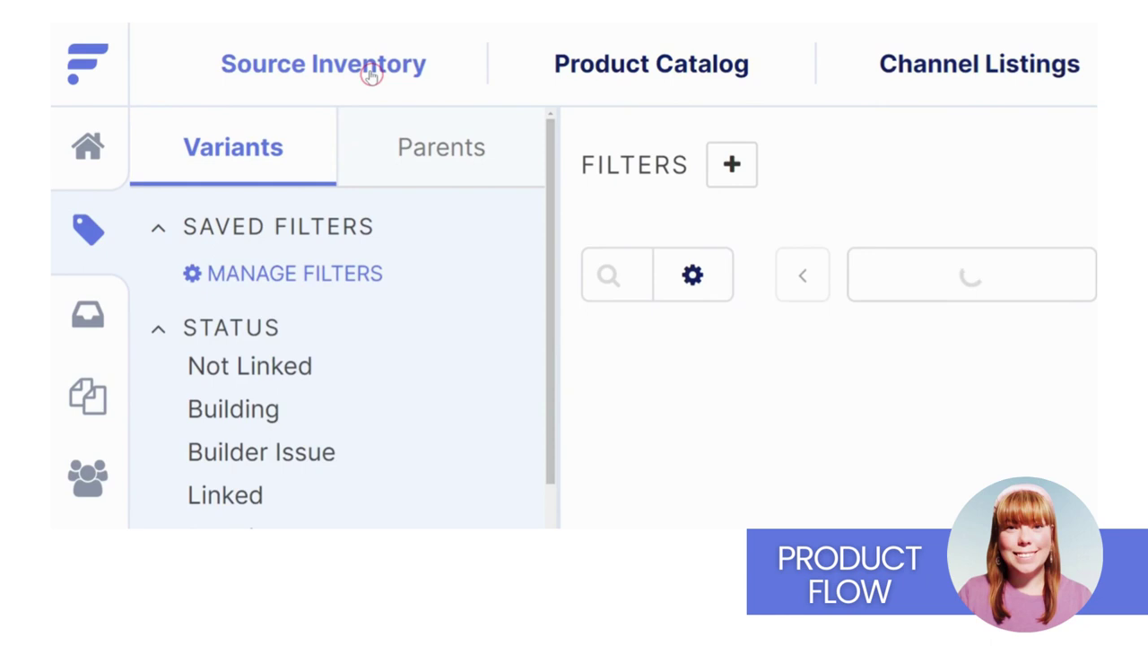
pyautogui.click(651, 72)
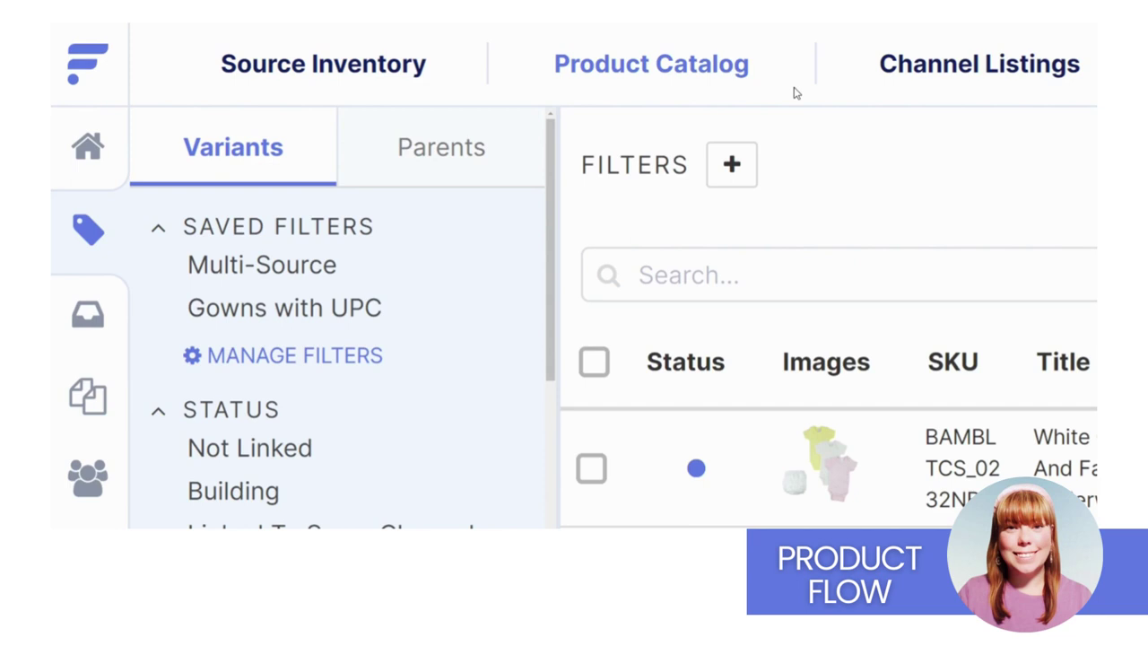
pyautogui.click(956, 72)
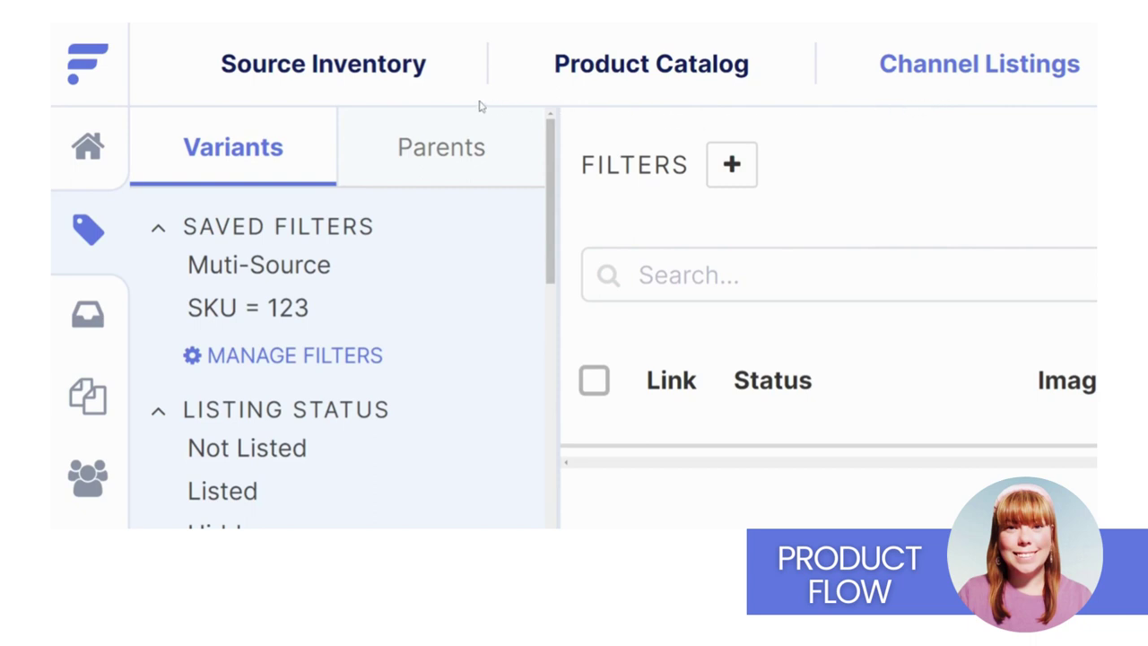
pyautogui.click(325, 78)
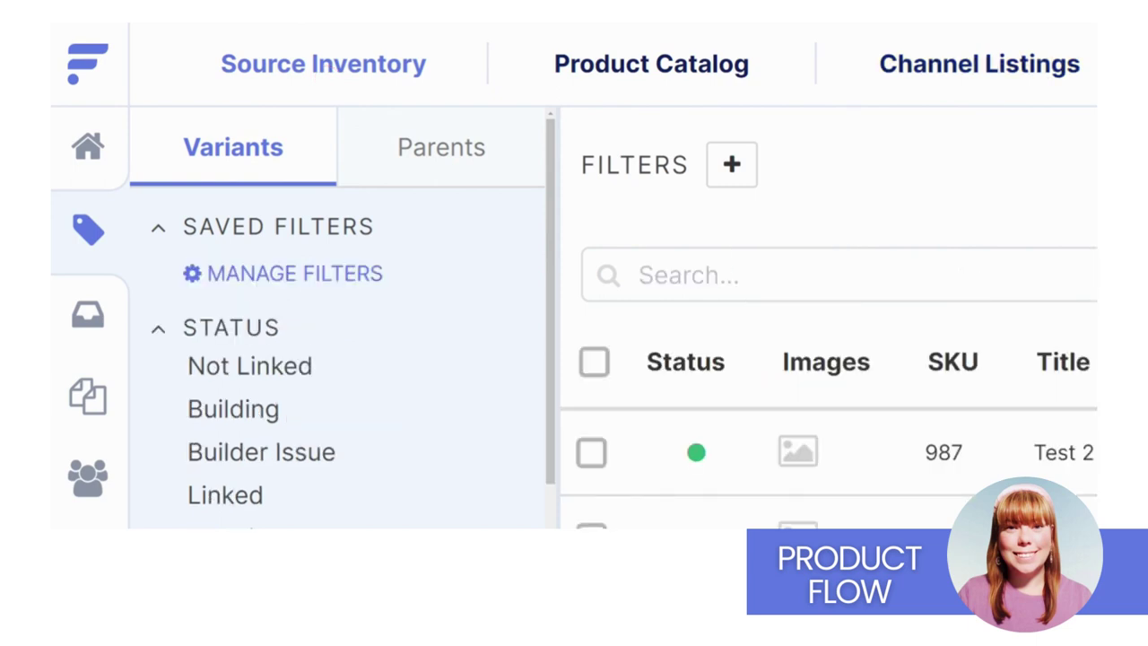
pyautogui.click(653, 68)
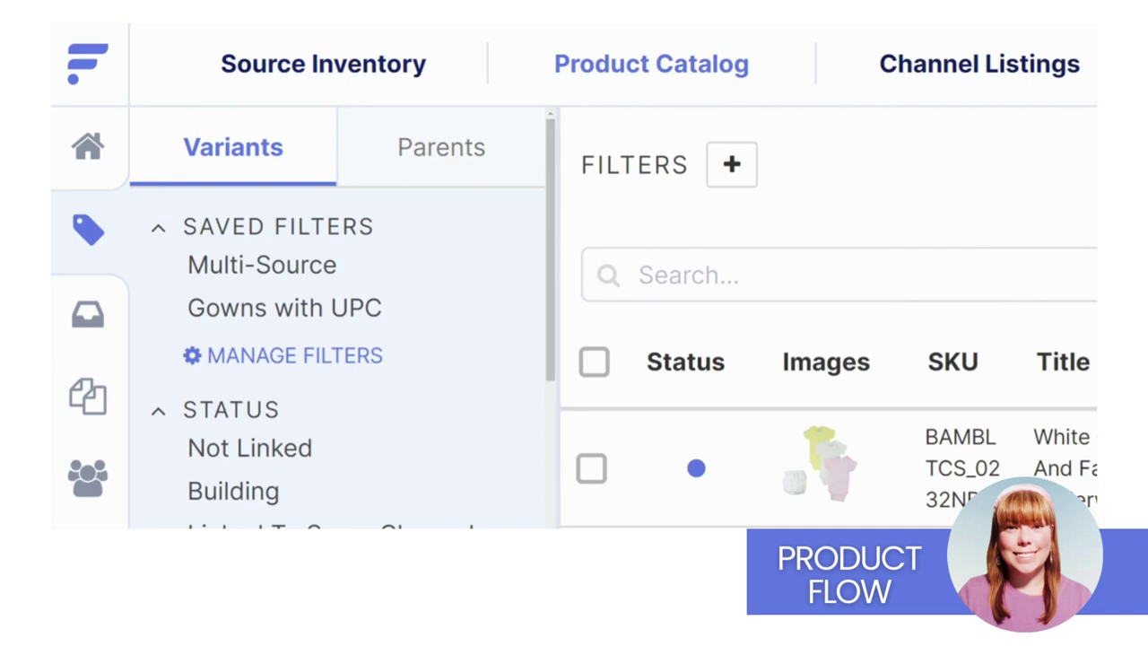
pyautogui.click(970, 72)
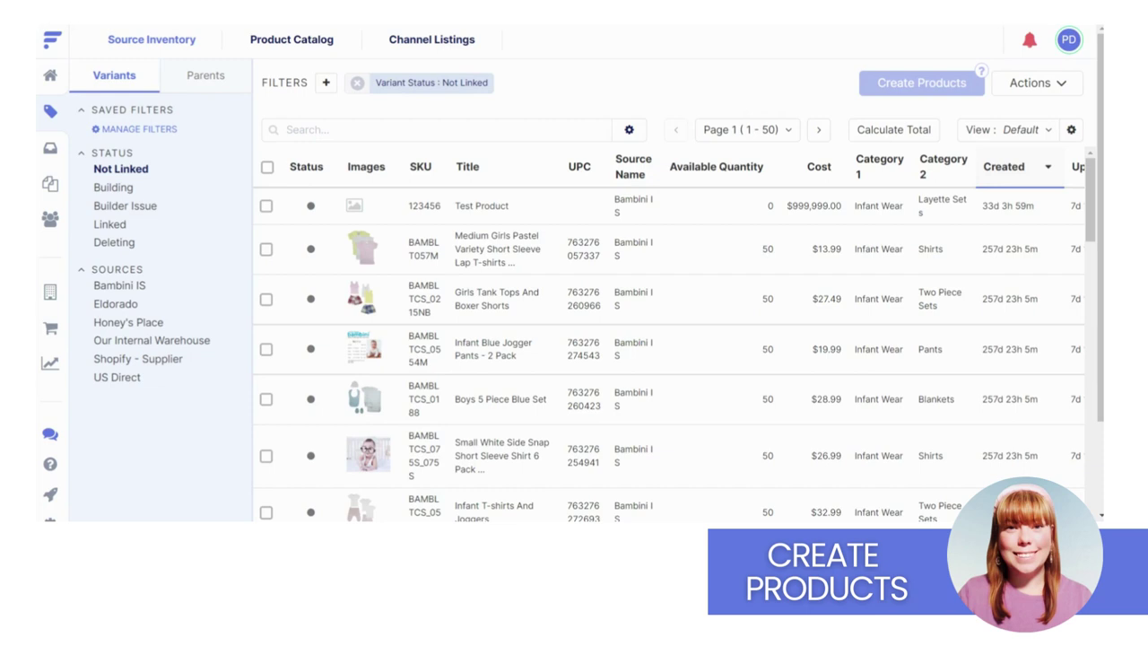
# Step: Start creating a product from source variant BAMBLT057M and add MPN as a match field in the default product builder
pyautogui.click(266, 249)
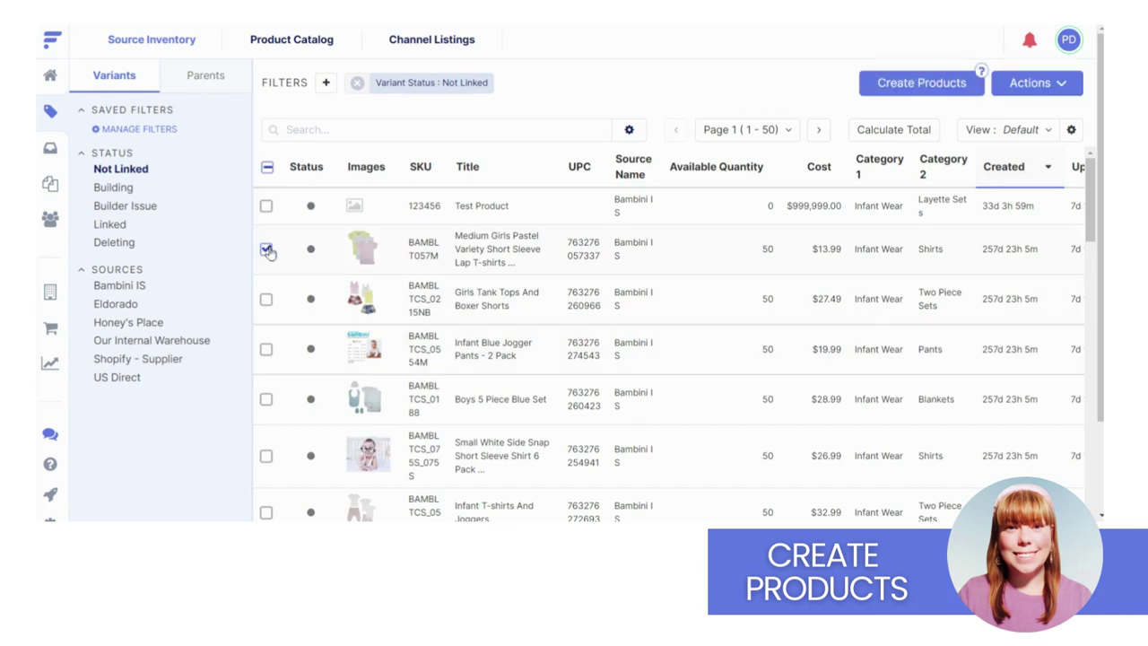
pyautogui.click(913, 81)
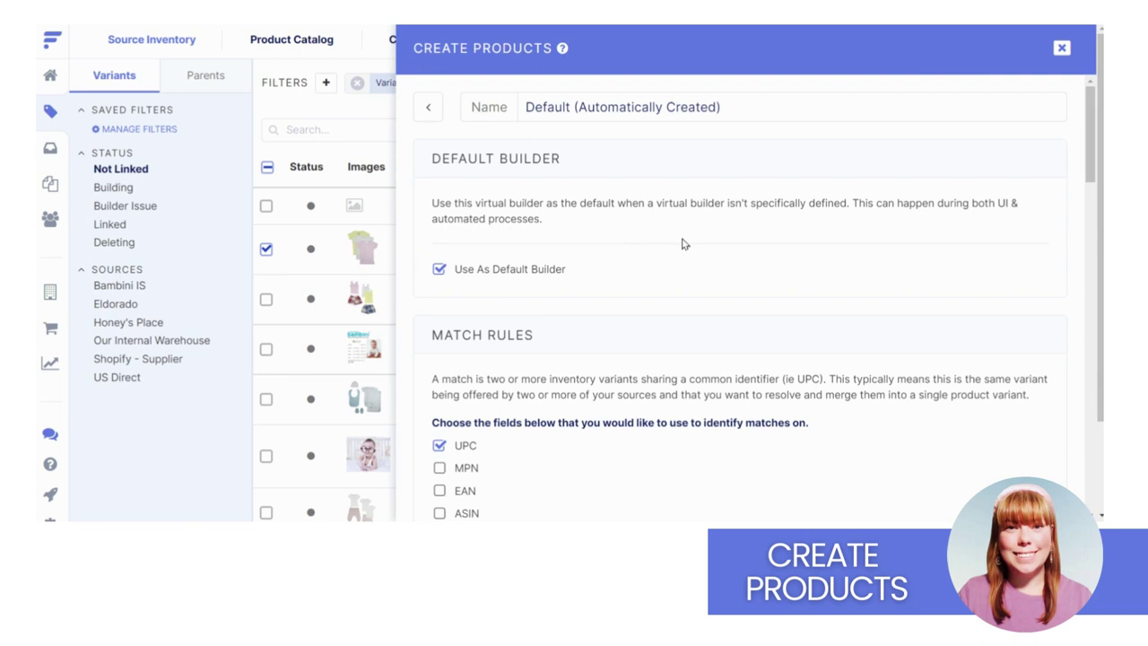
pyautogui.scroll(-3, 681, 243)
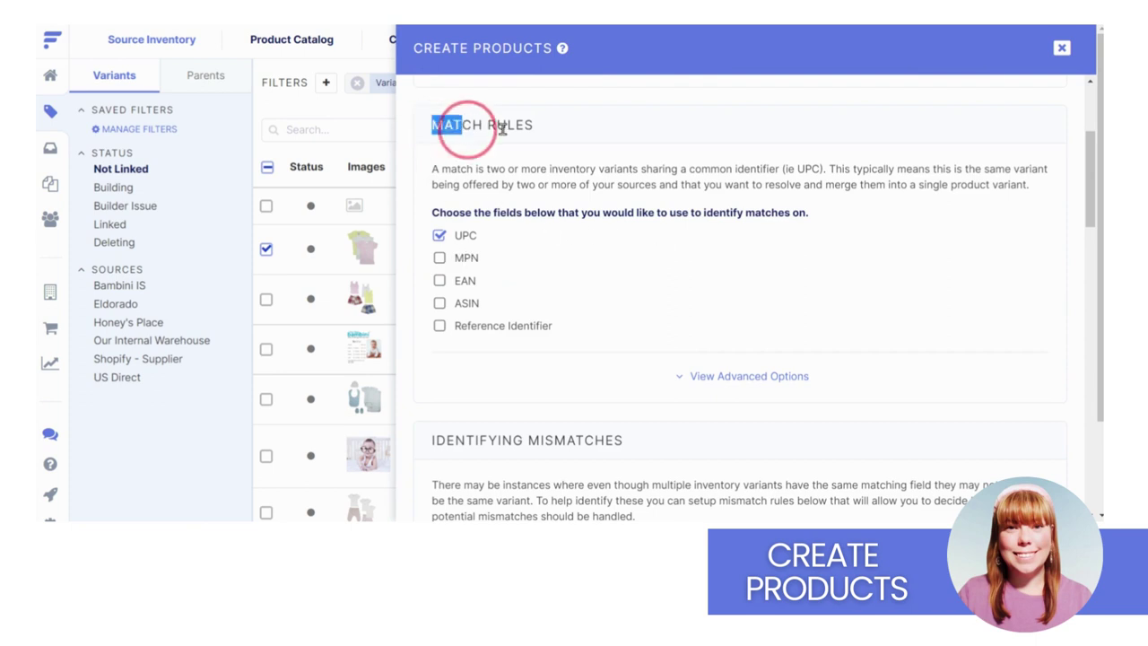
pyautogui.moveTo(502, 128); pyautogui.dragTo(554, 131)
pyautogui.click(547, 136)
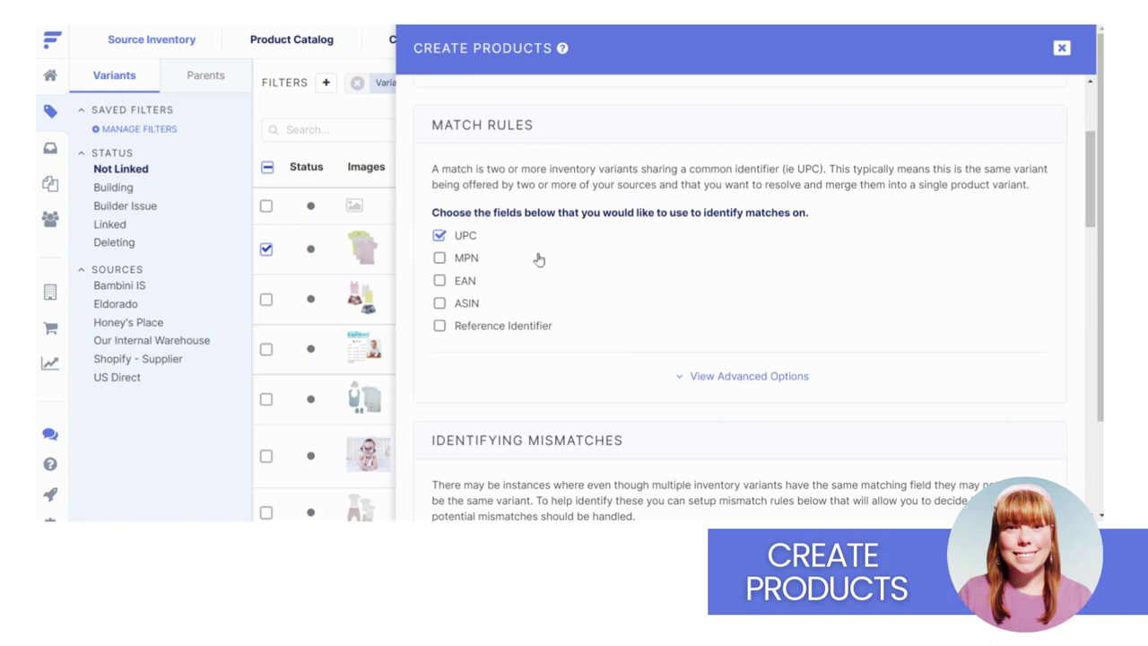
pyautogui.click(439, 258)
# Step: Reorder the builder's global source priority so that Bambini IS comes first, US Direct second and Eldorado third
pyautogui.scroll(-4, 609, 269)
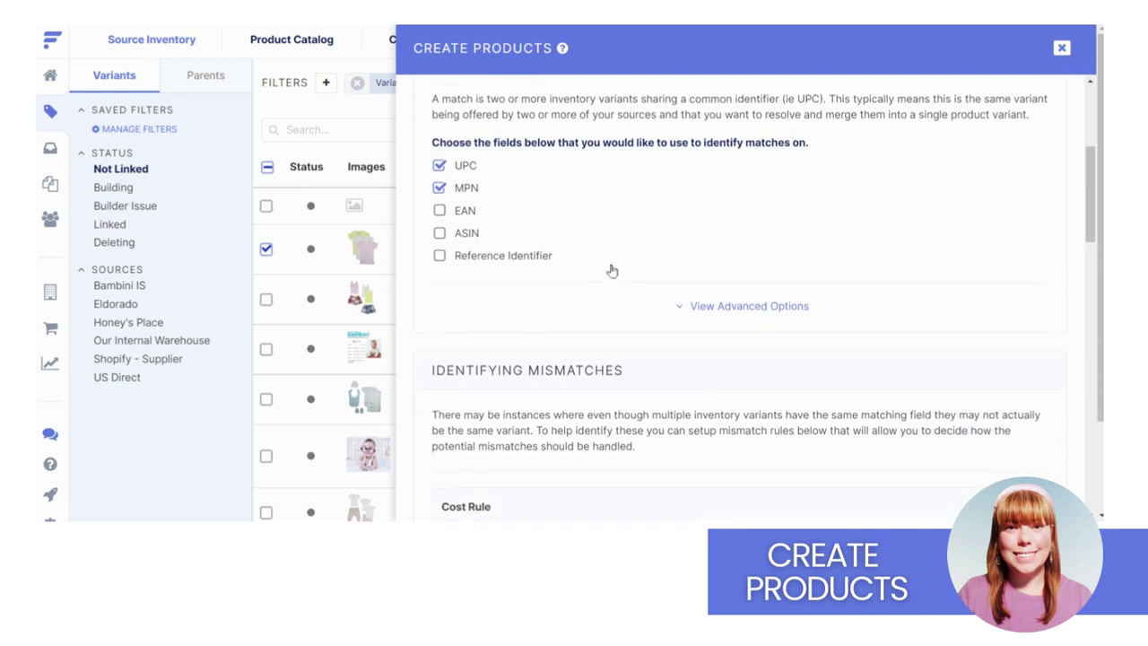
pyautogui.scroll(-5, 610, 269)
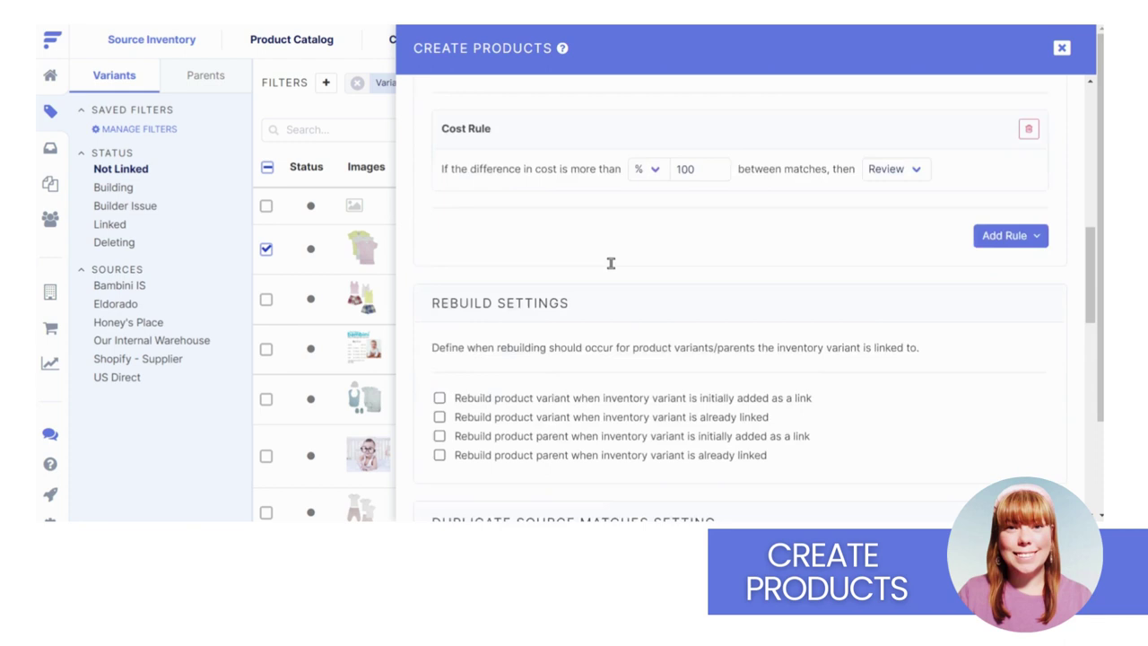
pyautogui.scroll(-4, 611, 269)
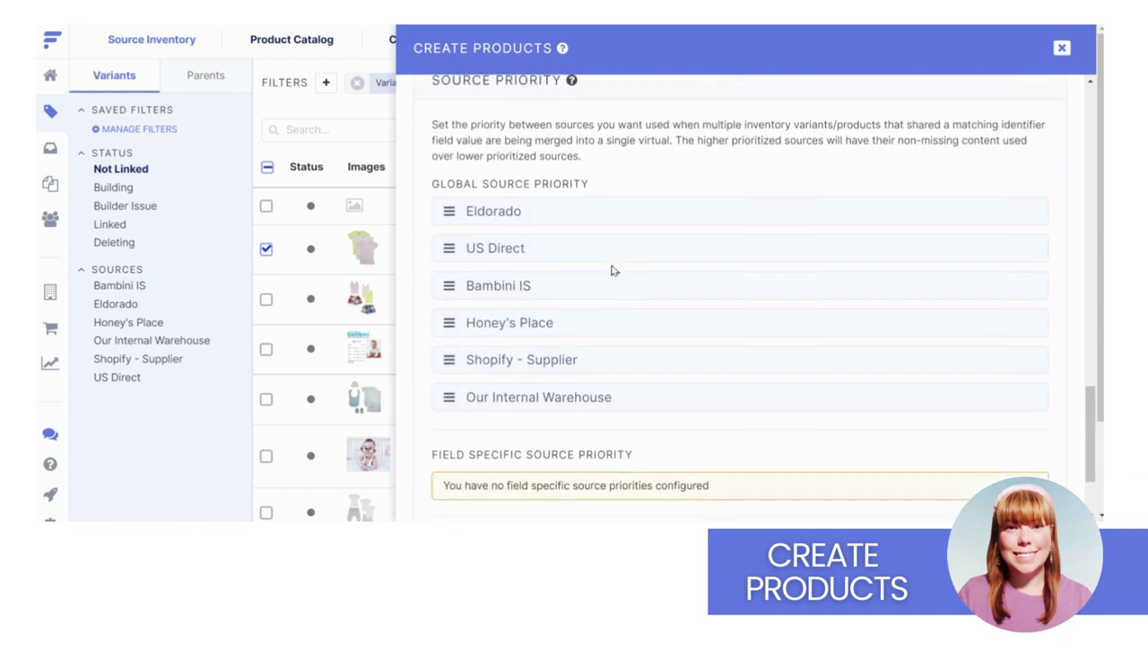
pyautogui.scroll(1, 612, 270)
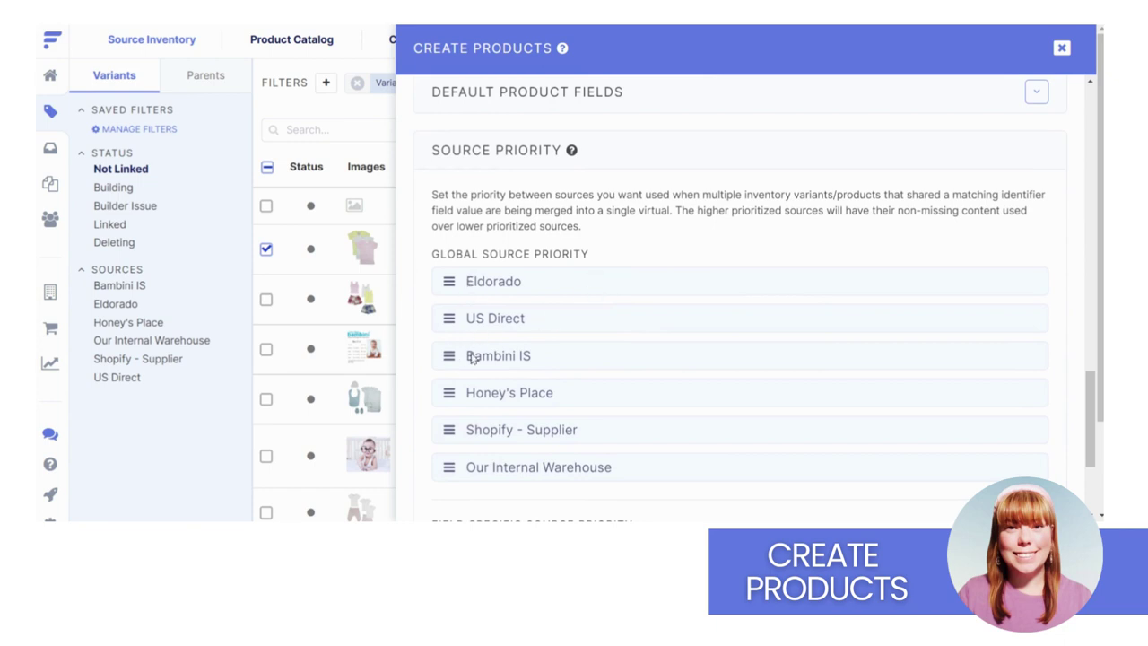
pyautogui.moveTo(447, 357); pyautogui.dragTo(447, 283)
pyautogui.moveTo(454, 353); pyautogui.dragTo(467, 273)
pyautogui.scroll(-3, 891, 287)
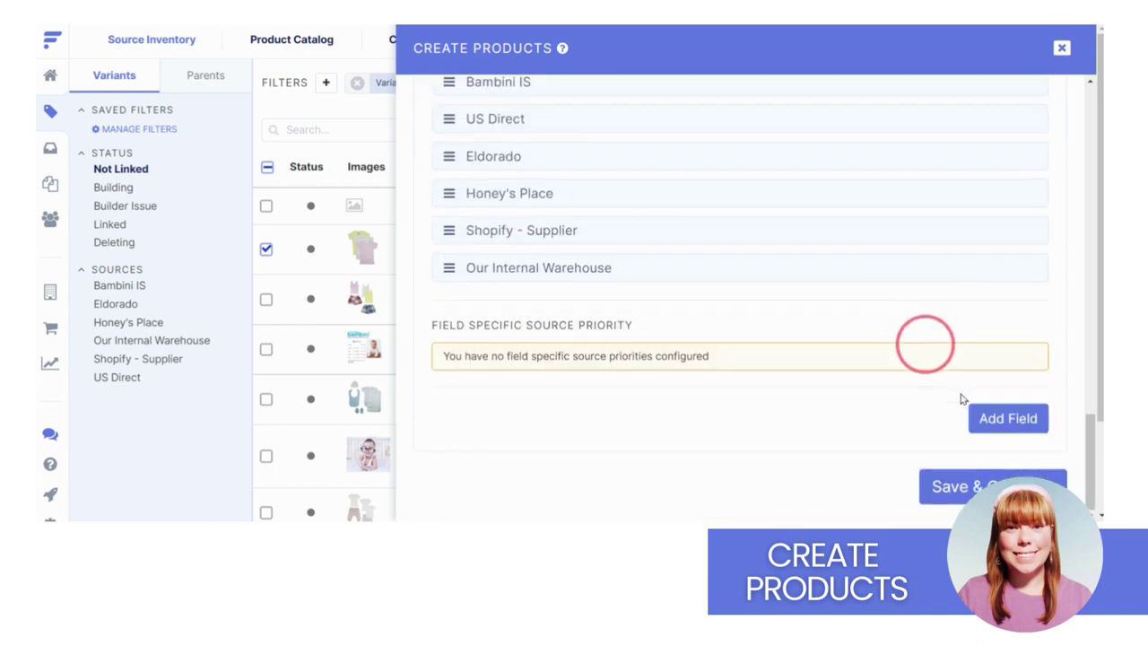
# Step: Save the product builder and create the product with the default builder and mapping template
pyautogui.click(973, 487)
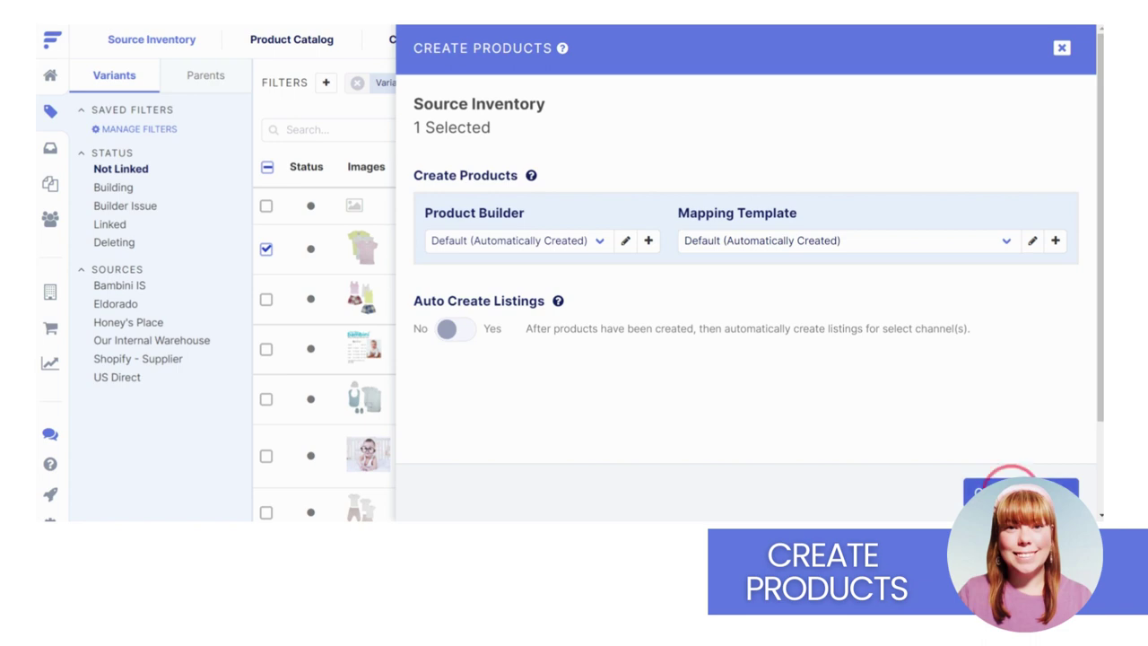
pyautogui.click(995, 492)
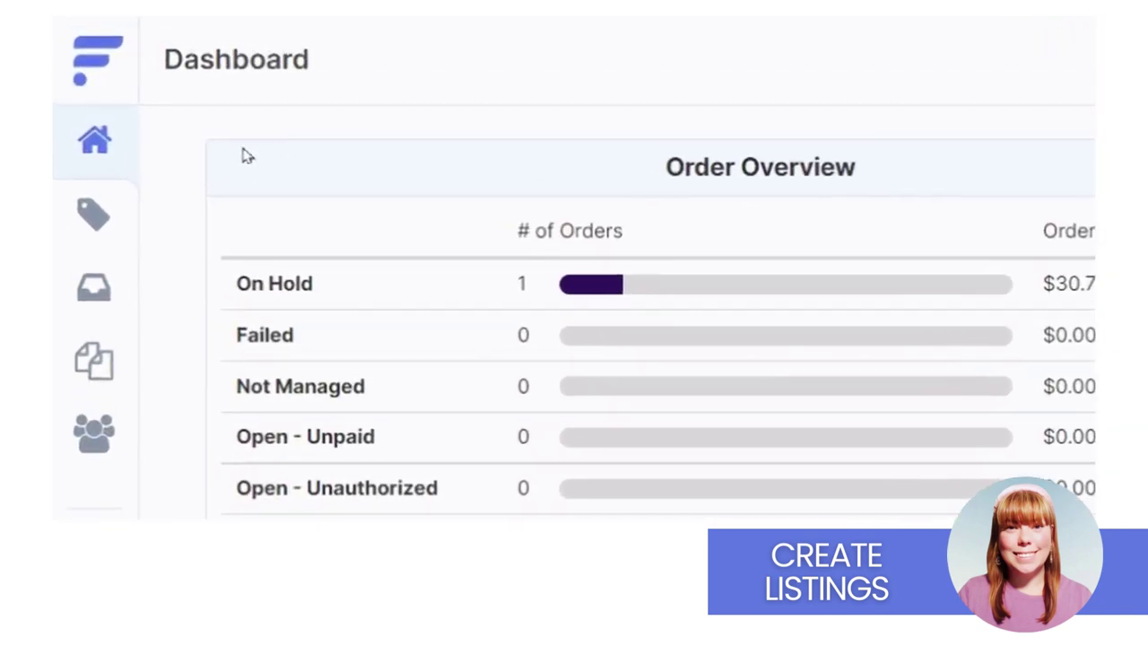
# Step: Open the Source Inventory variants list in the Products area
pyautogui.click(101, 247)
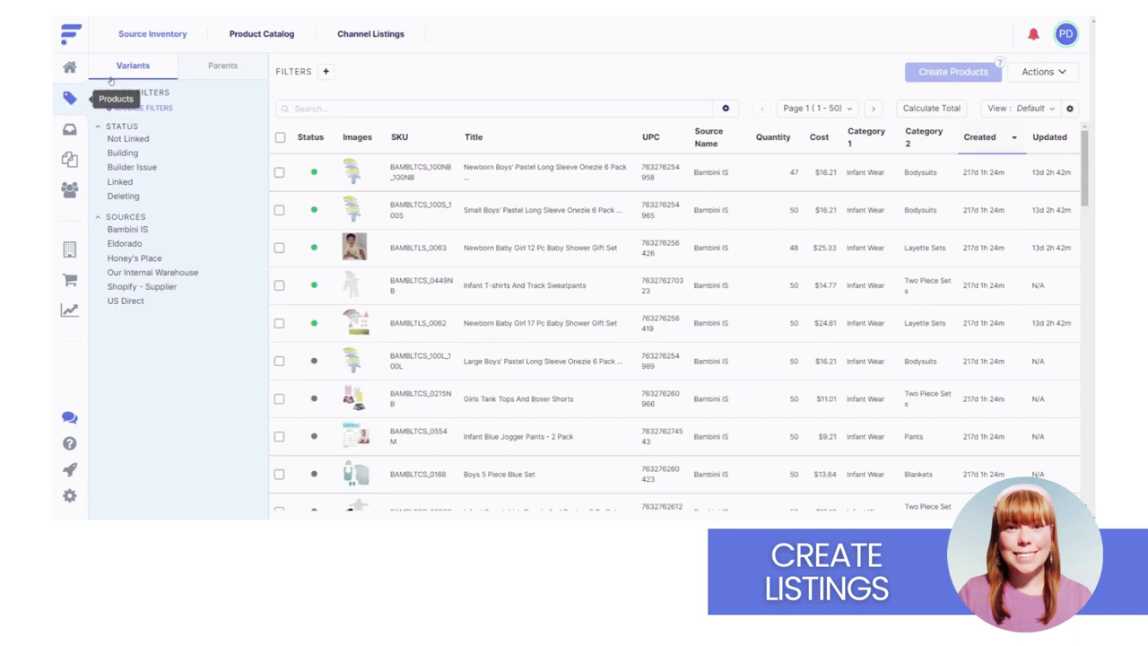
pyautogui.click(152, 36)
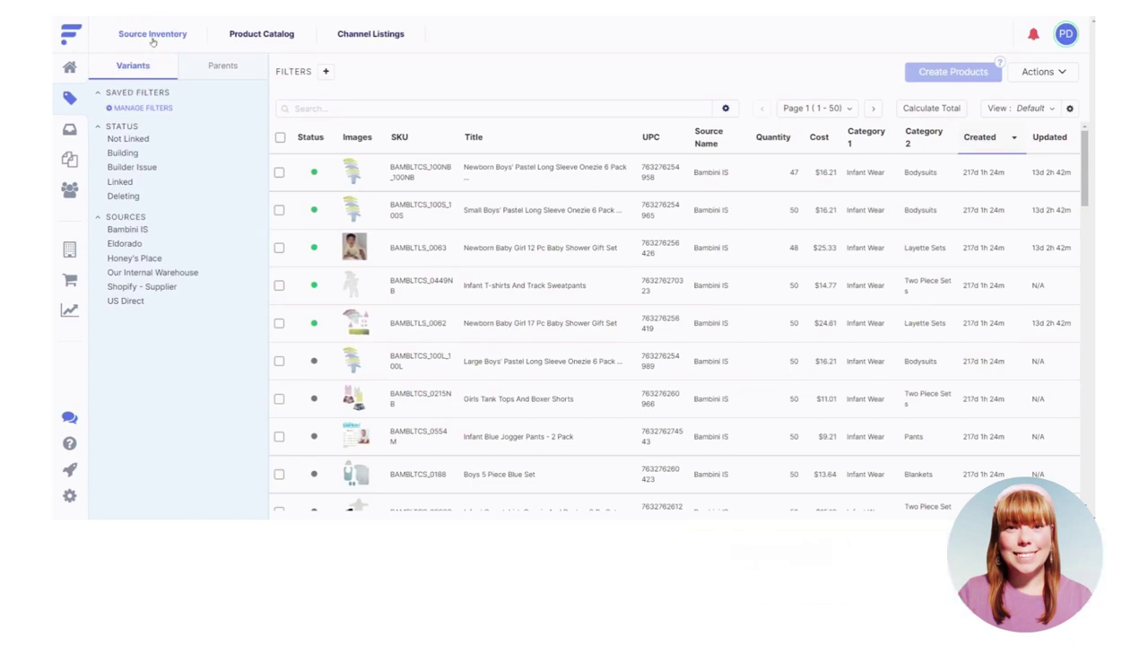
# Step: Request Publish / Overwrite for the Amazon, Shopify and BigCommerce listings of BAMBLT057M, dismiss the confirmation and clear the selection
pyautogui.click(234, 208)
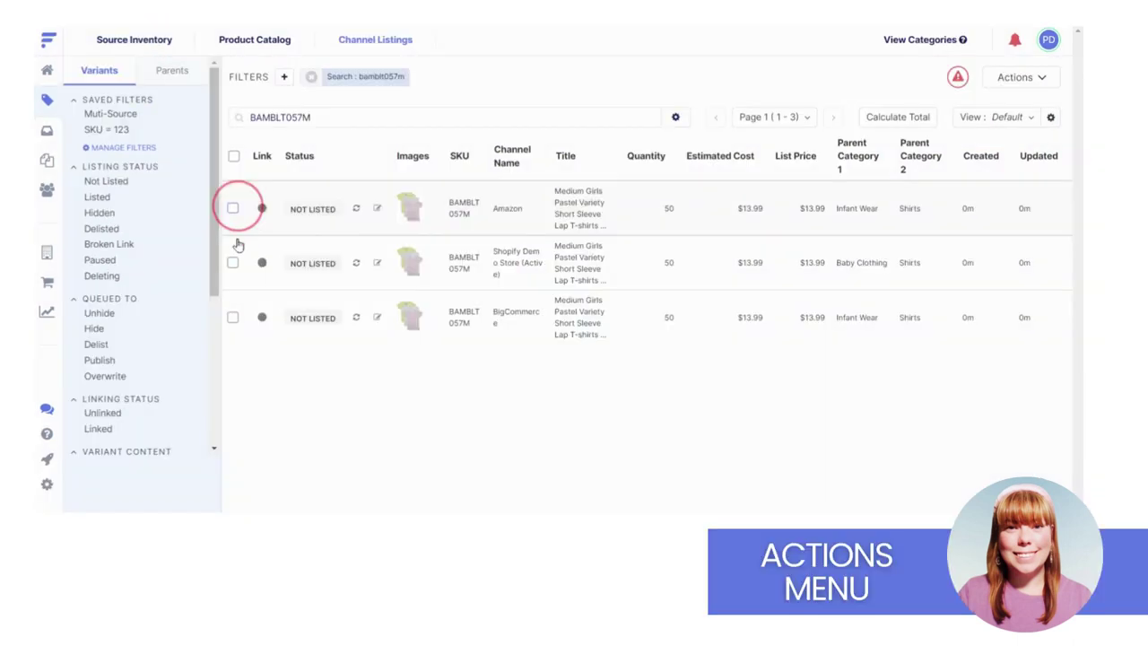
pyautogui.click(233, 264)
pyautogui.click(233, 317)
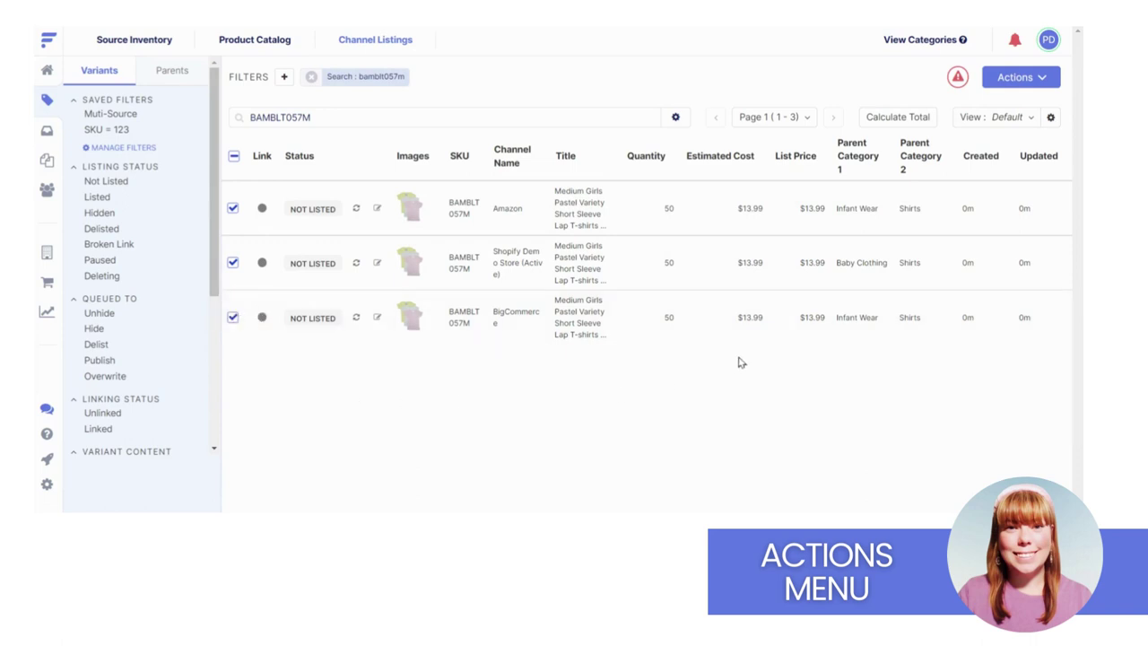
pyautogui.click(1011, 80)
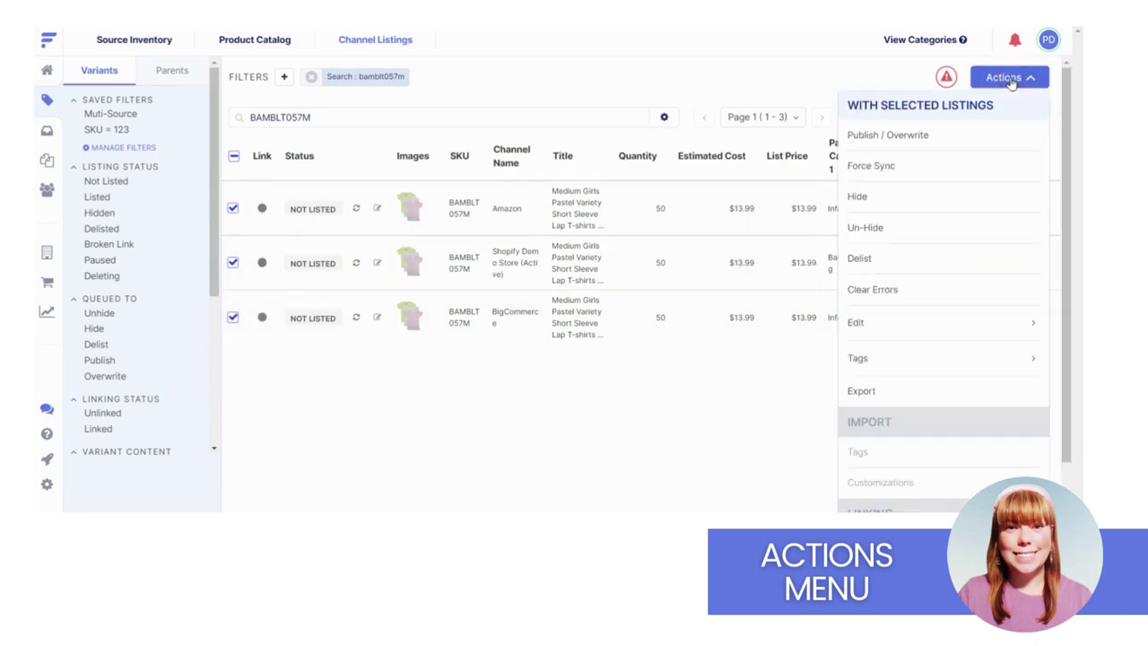
pyautogui.click(917, 139)
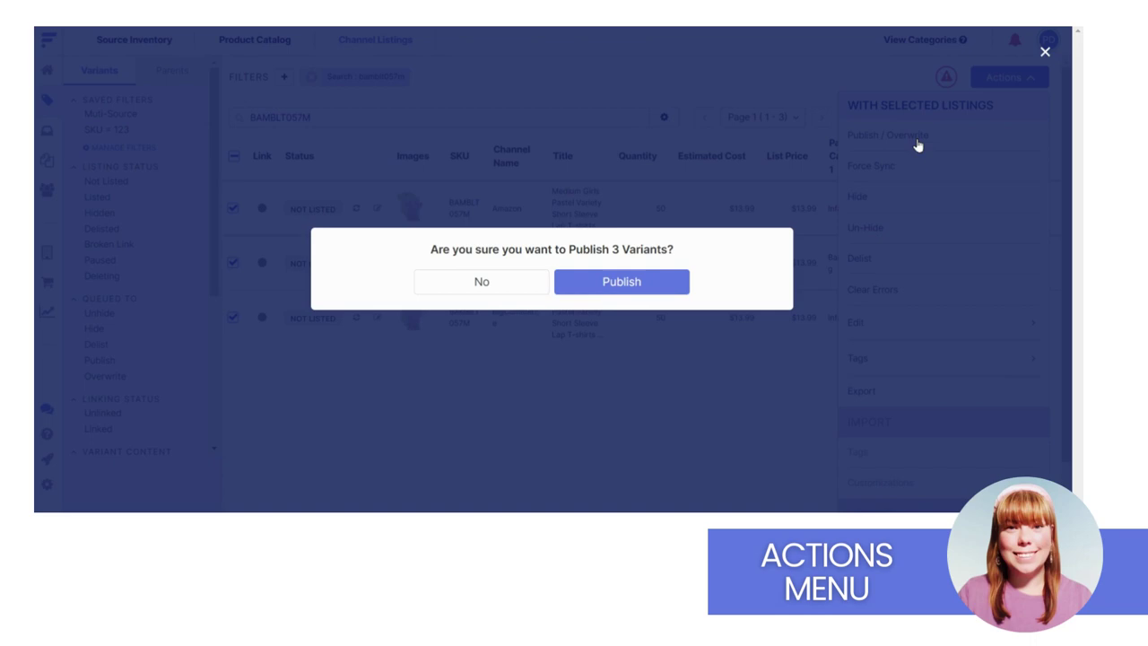
pyautogui.click(1045, 51)
pyautogui.click(240, 159)
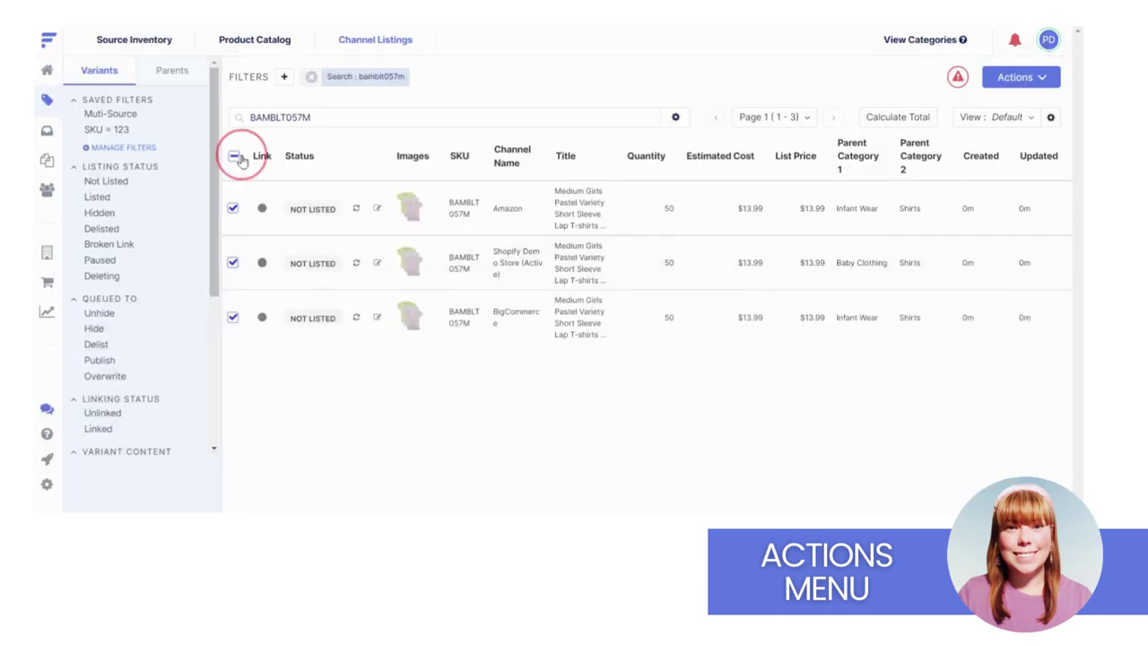
# Step: Open the Re-Link Listings form from the channel listings and bring up its channel selection
pyautogui.click(1021, 77)
pyautogui.scroll(-1, 878, 404)
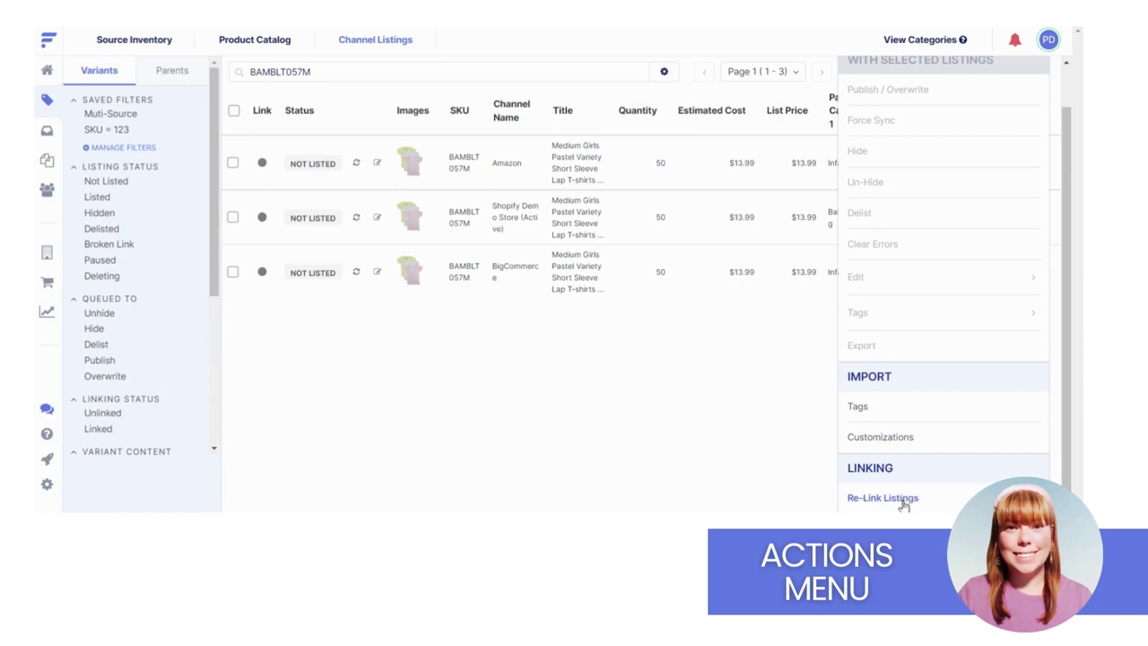
pyautogui.click(900, 499)
pyautogui.click(691, 169)
pyautogui.scroll(1, 692, 179)
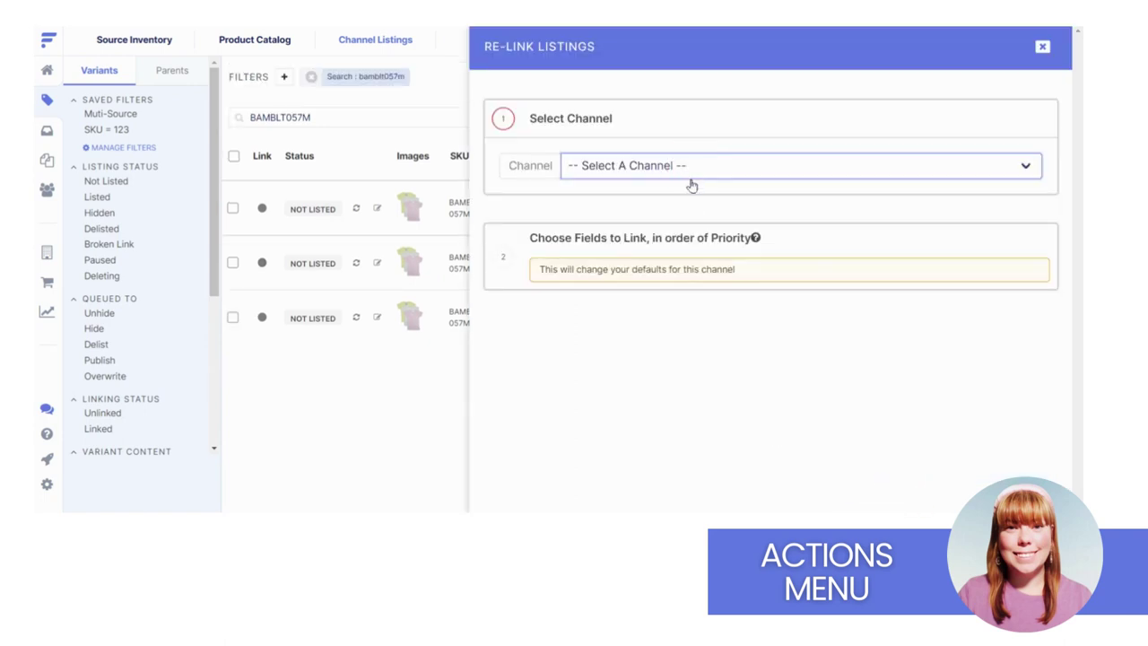
pyautogui.click(693, 235)
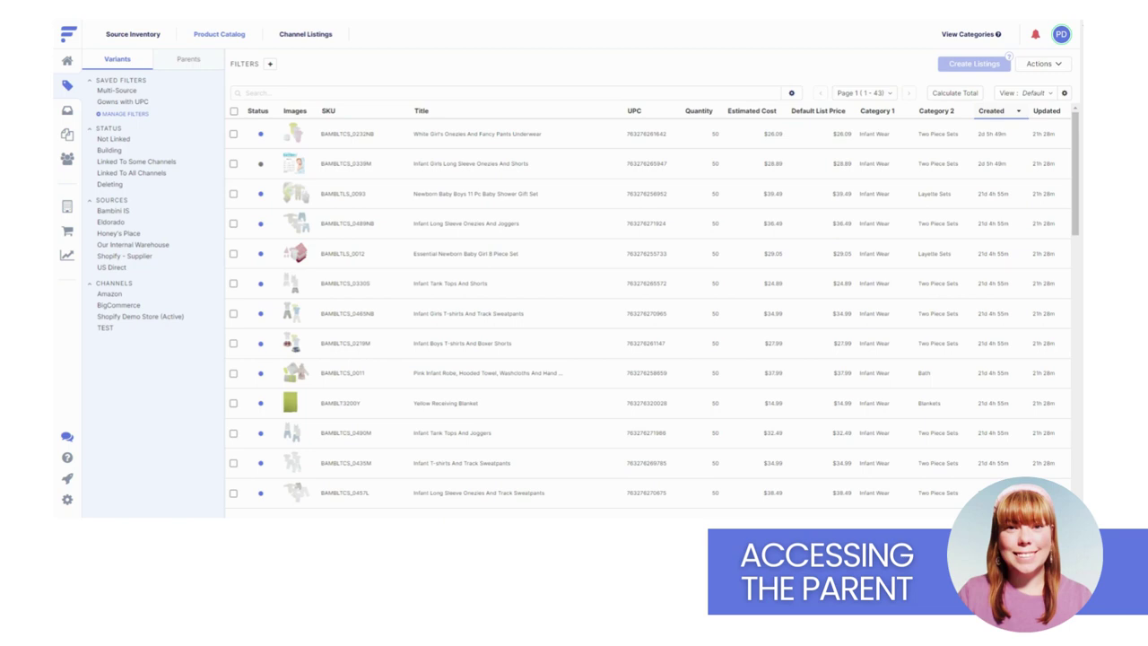
# Step: View the Product Catalog's parents, return to the variants and open the product parent of variant BAMBLTCS_0232NB
pyautogui.click(188, 58)
pyautogui.click(194, 63)
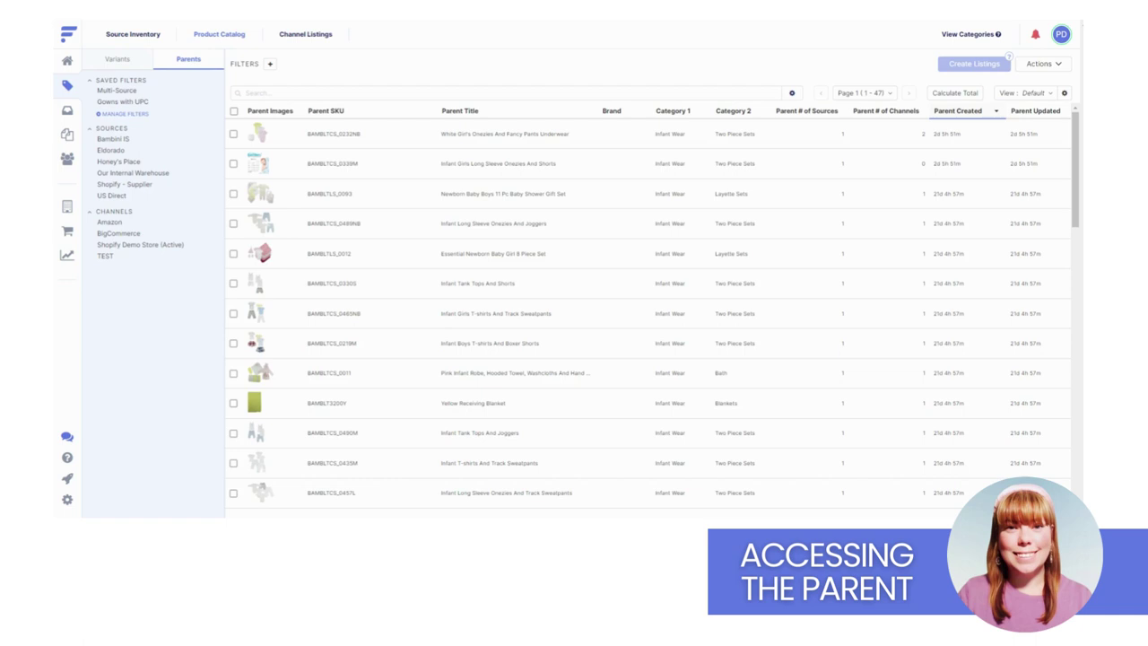
pyautogui.click(130, 63)
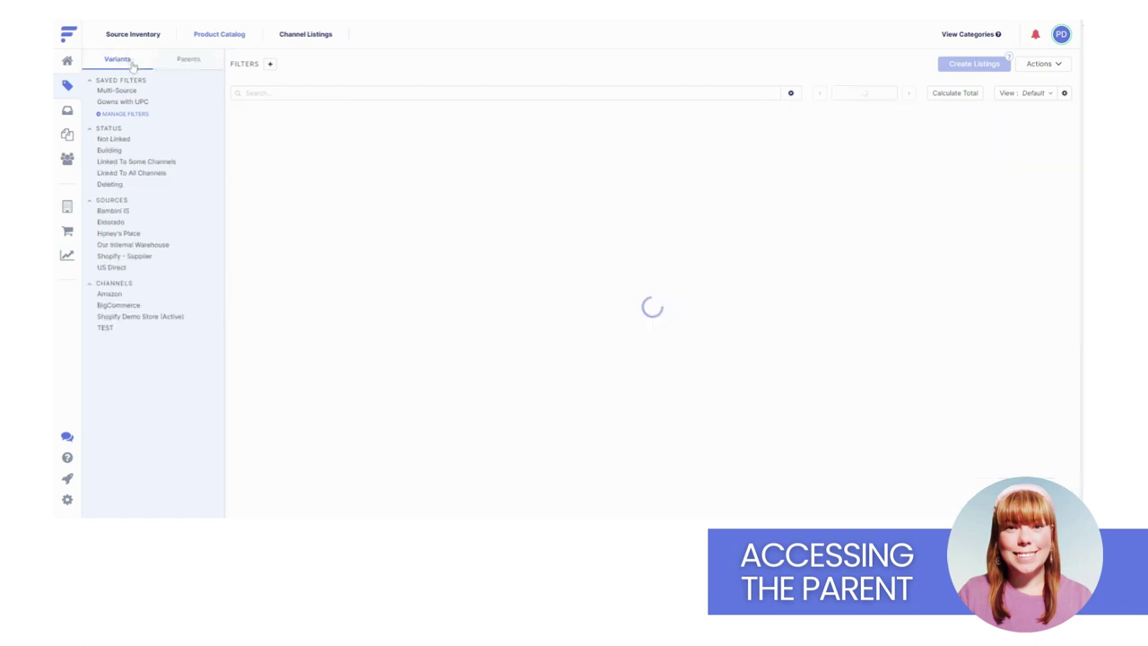
pyautogui.click(333, 135)
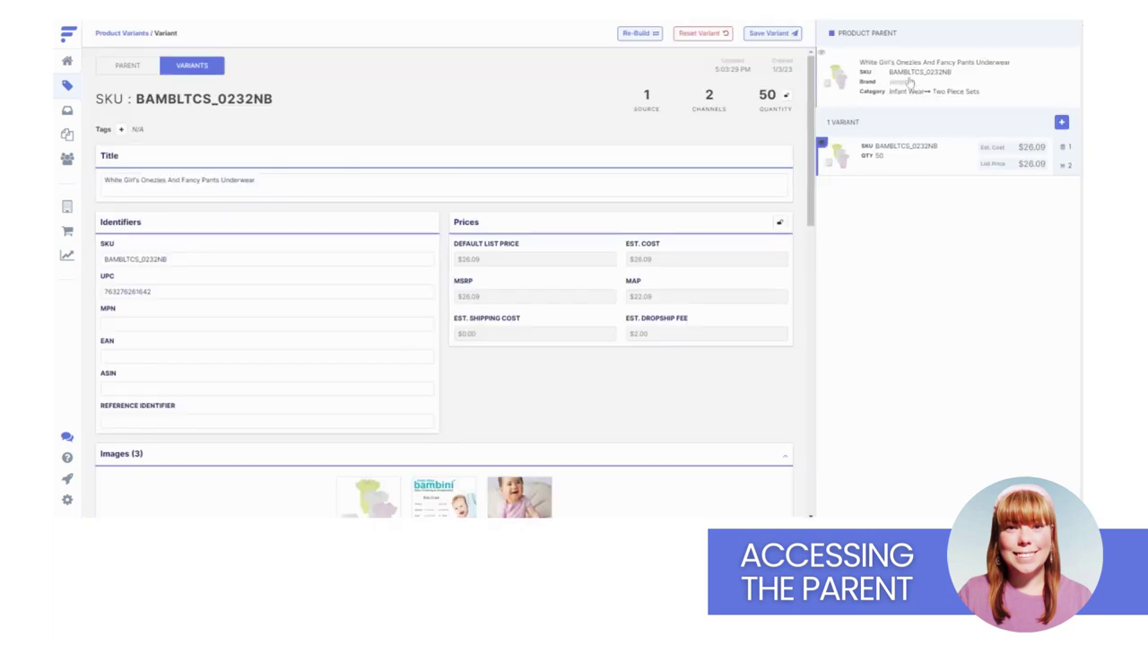
pyautogui.click(878, 76)
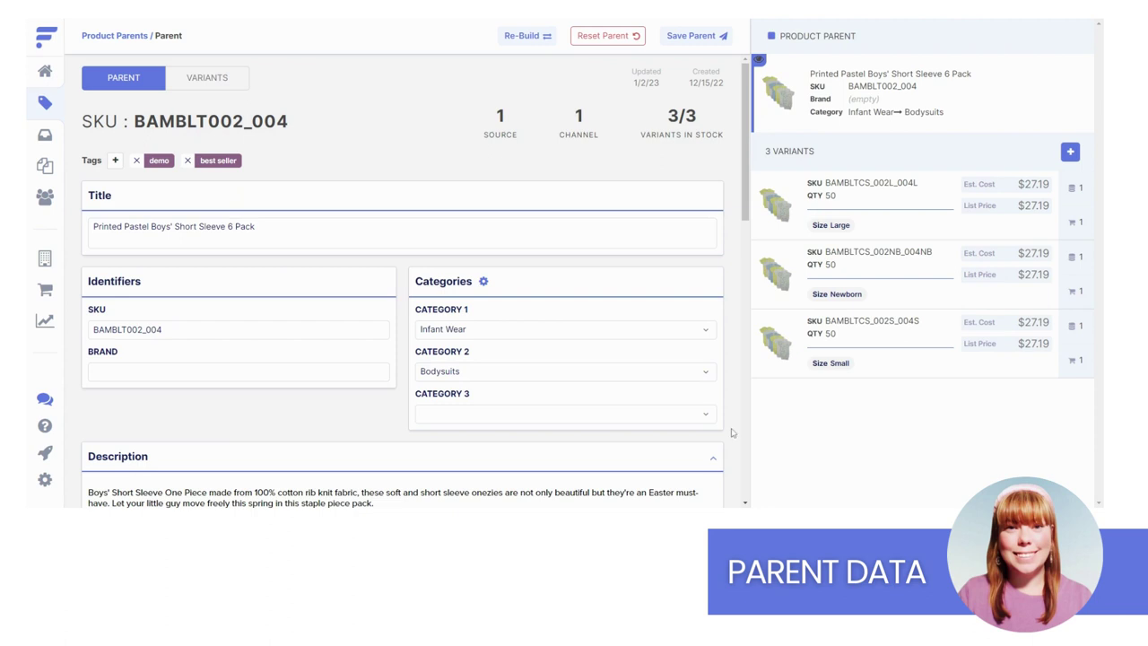
# Step: Review the parent data of BAMBLT002_004, from identifiers, categories, description and images through options, attributes and custom fields
pyautogui.scroll(-3, 731, 433)
pyautogui.scroll(-3, 731, 433)
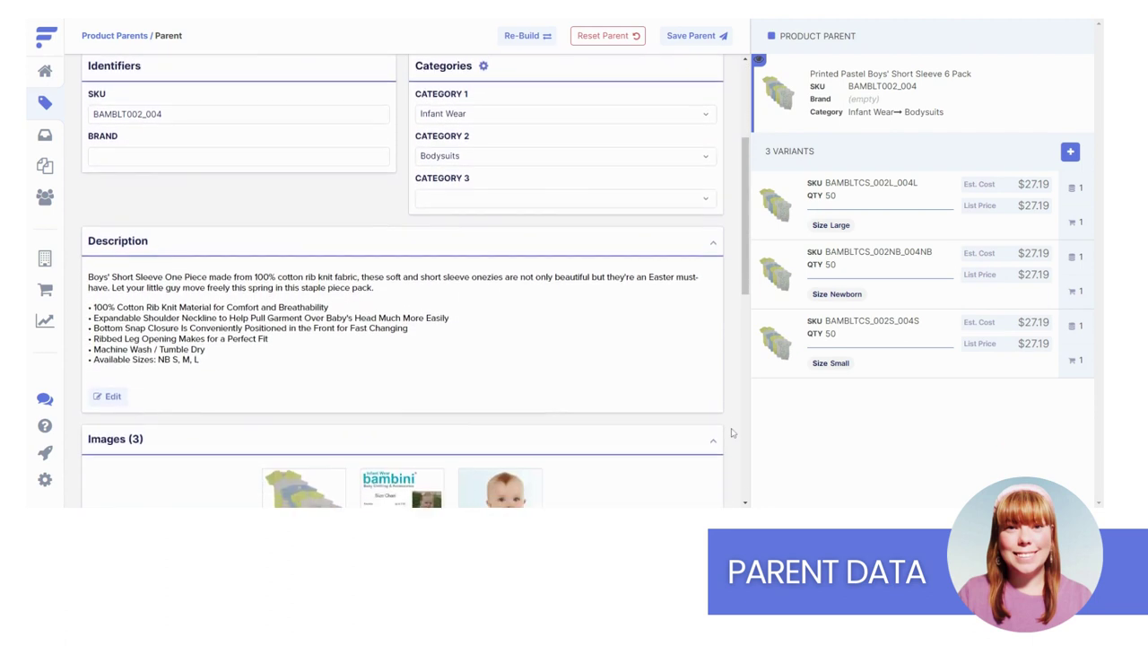
pyautogui.scroll(-1, 731, 433)
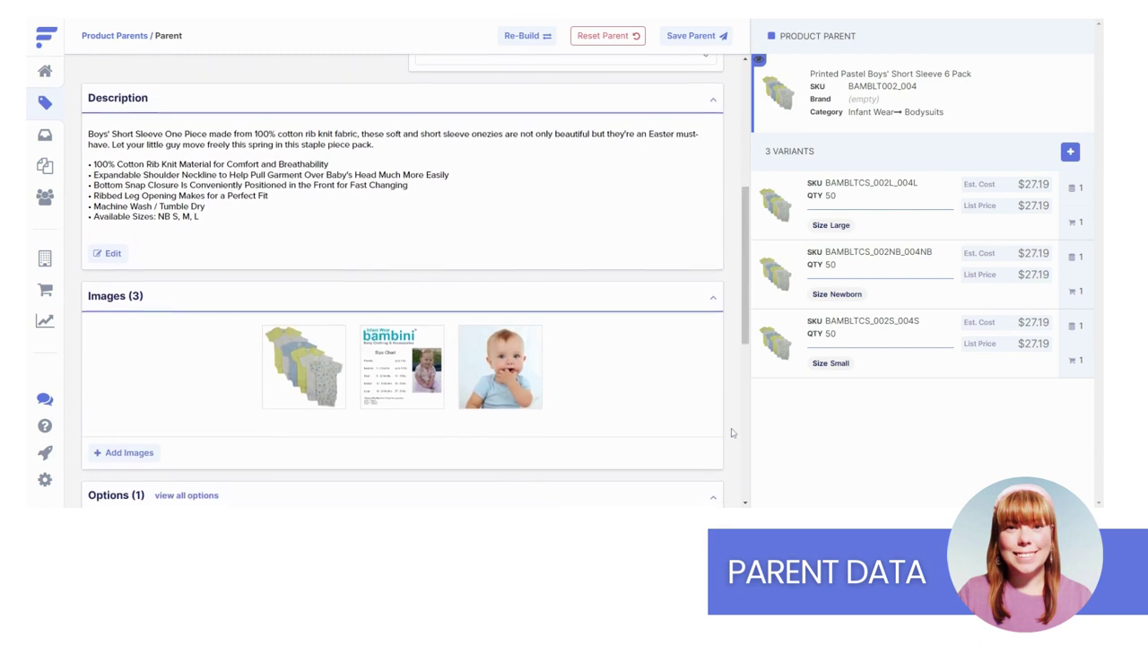
pyautogui.scroll(-4, 730, 433)
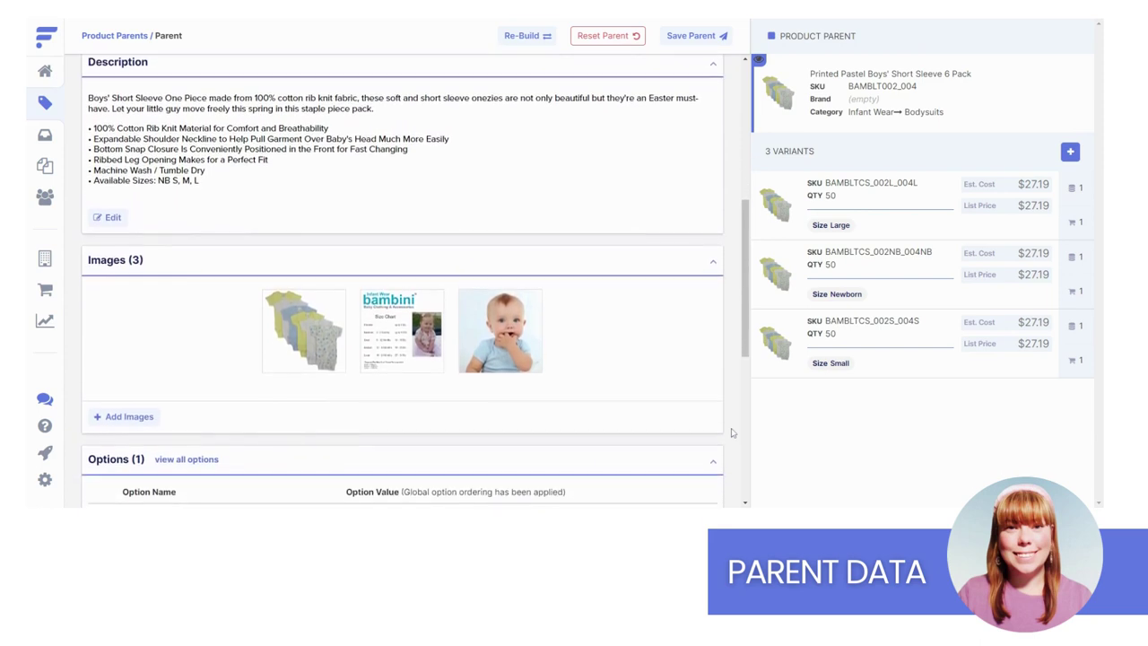
pyautogui.scroll(-4, 731, 433)
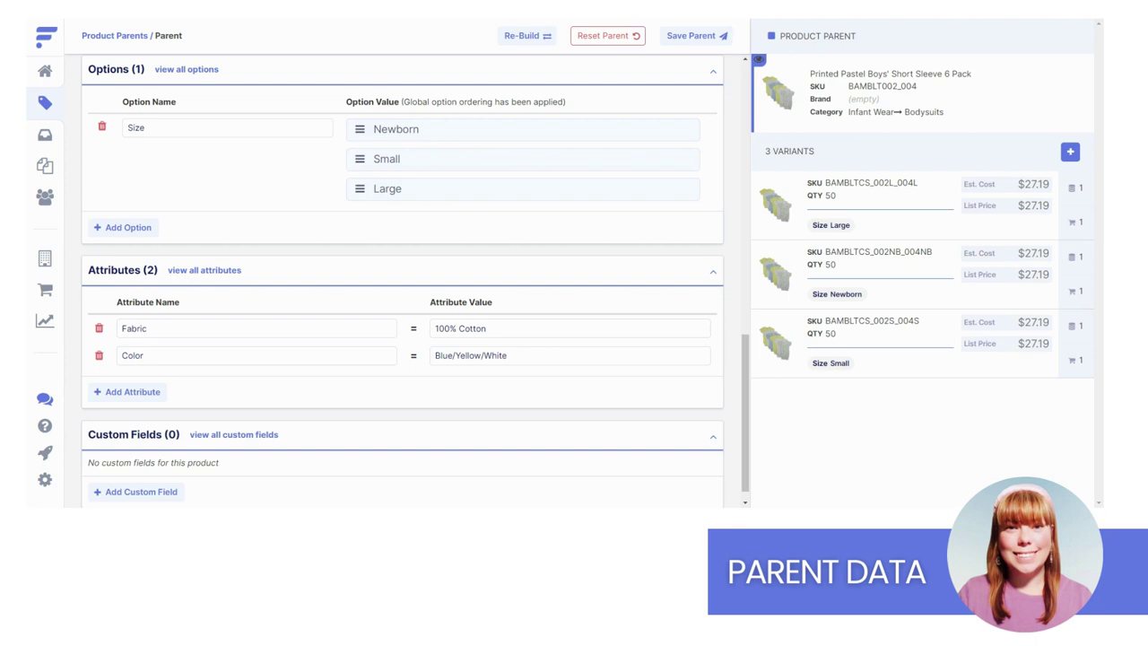
pyautogui.scroll(15, 402, 279)
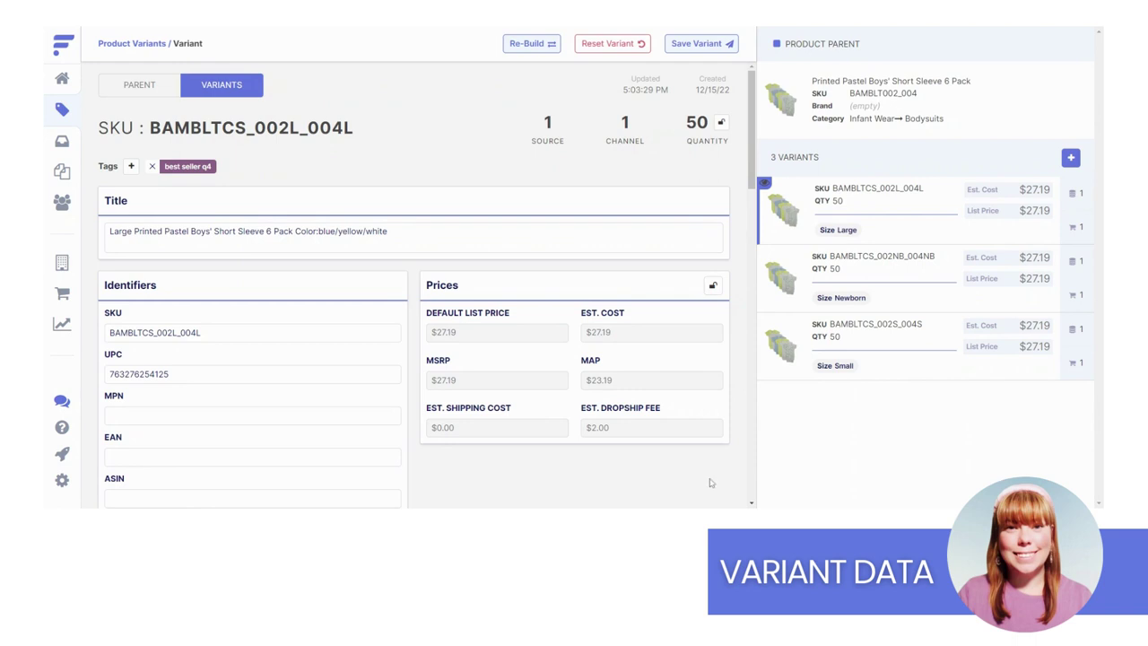
# Step: Review the variant data of BAMBLTCS_002L_004L, from identifiers, prices, images, options and dimensions through inventory links, listing links, builder issues and product alternatives
pyautogui.scroll(-2, 709, 475)
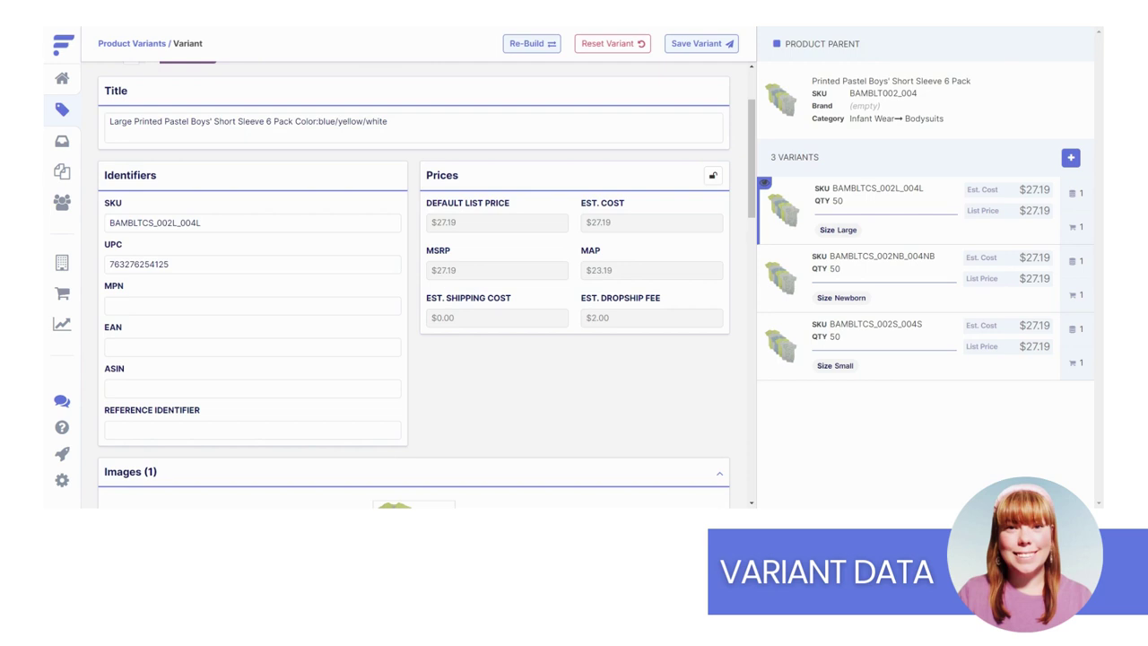
pyautogui.scroll(-2, 715, 443)
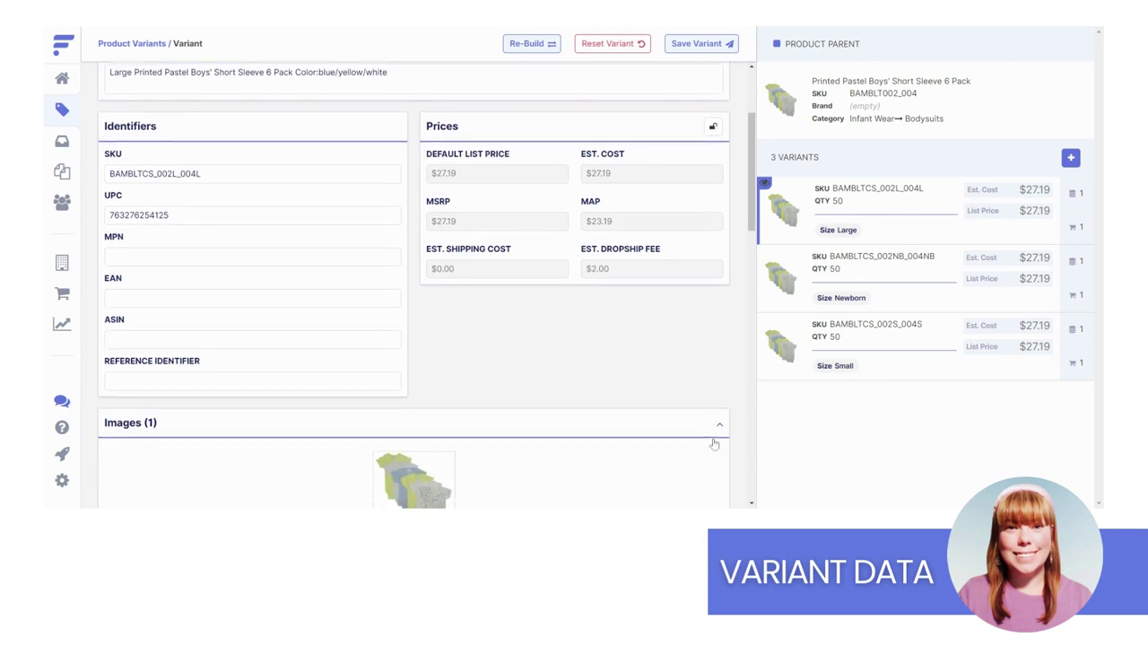
pyautogui.scroll(-4, 717, 444)
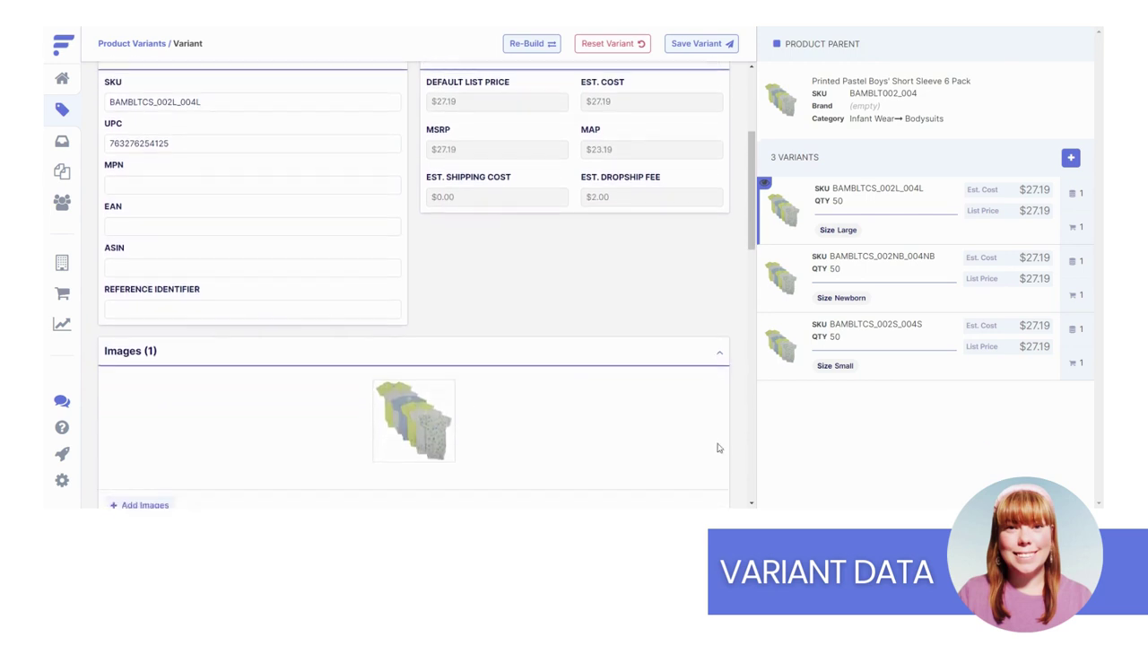
pyautogui.scroll(-2, 426, 275)
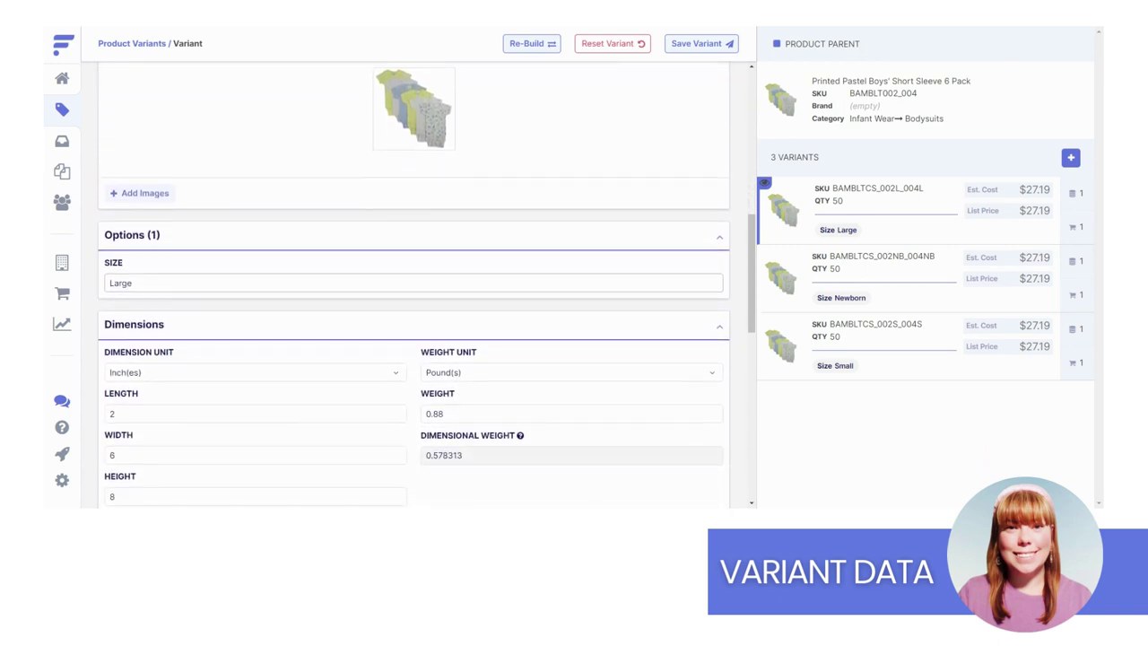
pyautogui.scroll(-1, 412, 287)
pyautogui.scroll(-4, 718, 446)
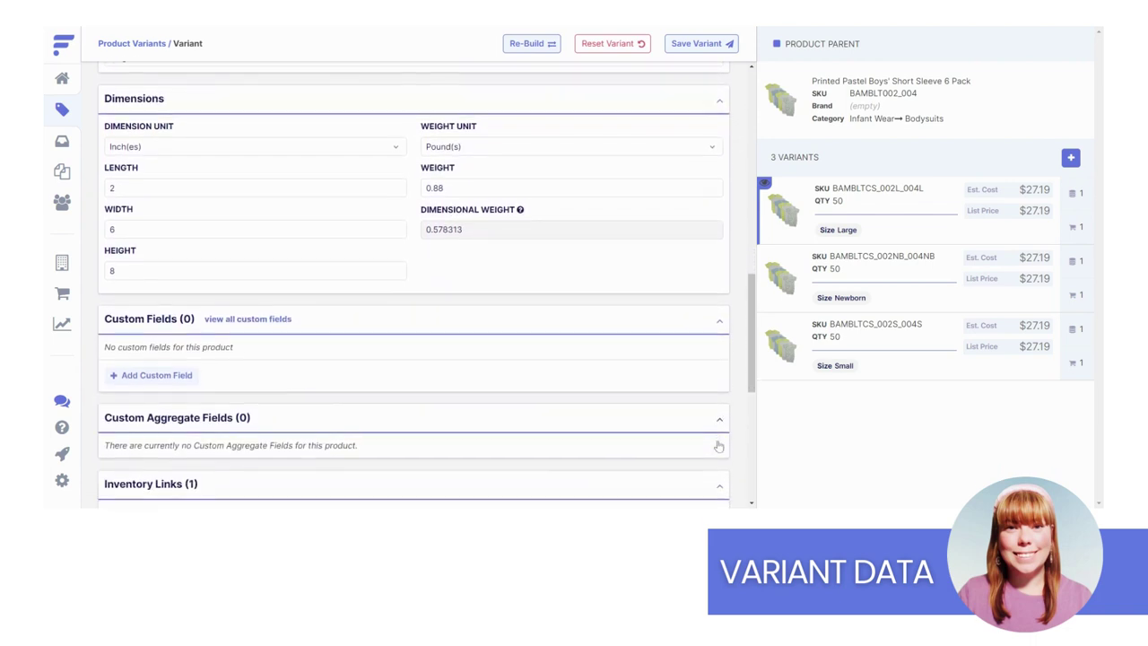
pyautogui.scroll(-1, 718, 445)
pyautogui.scroll(-4, 718, 446)
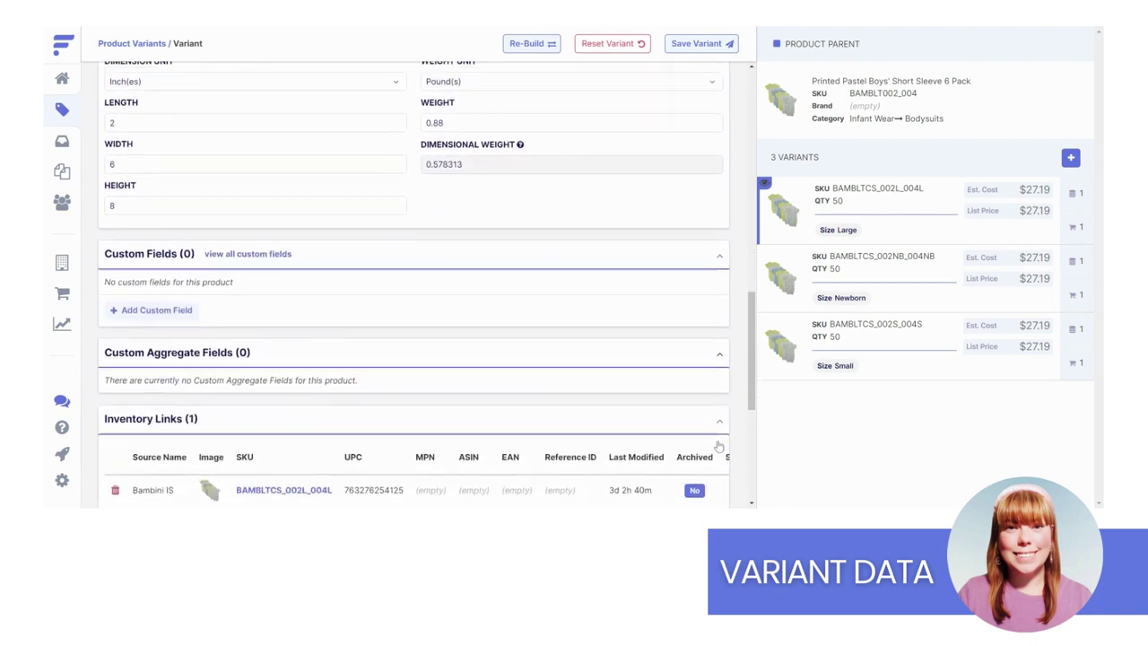
pyautogui.scroll(-3, 718, 446)
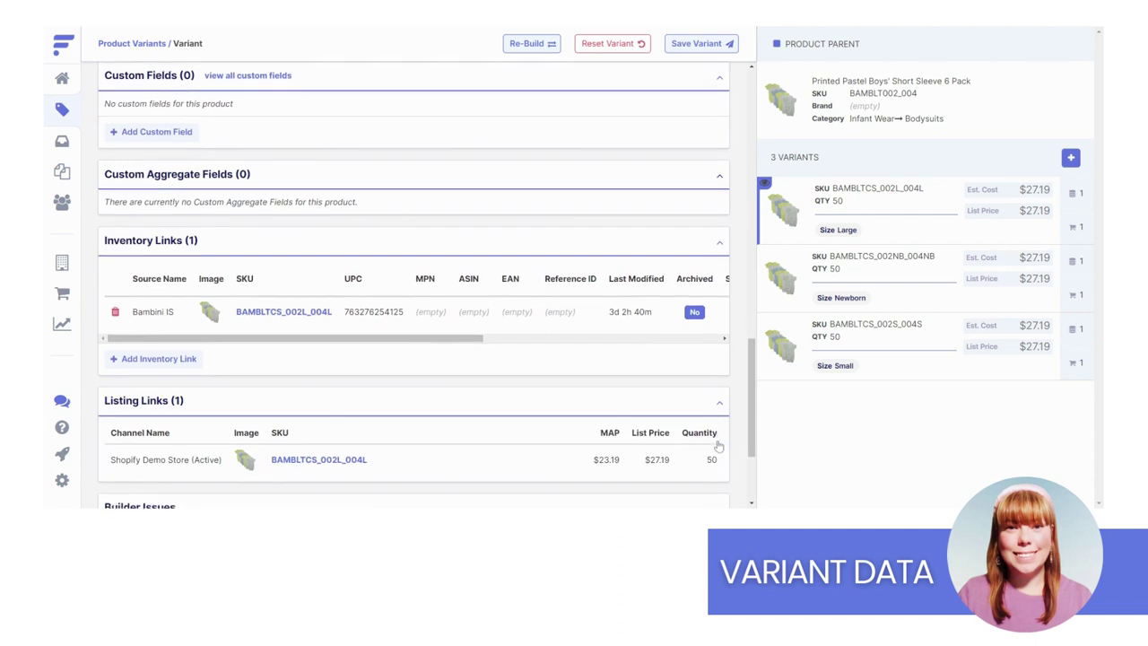
pyautogui.scroll(-1, 718, 446)
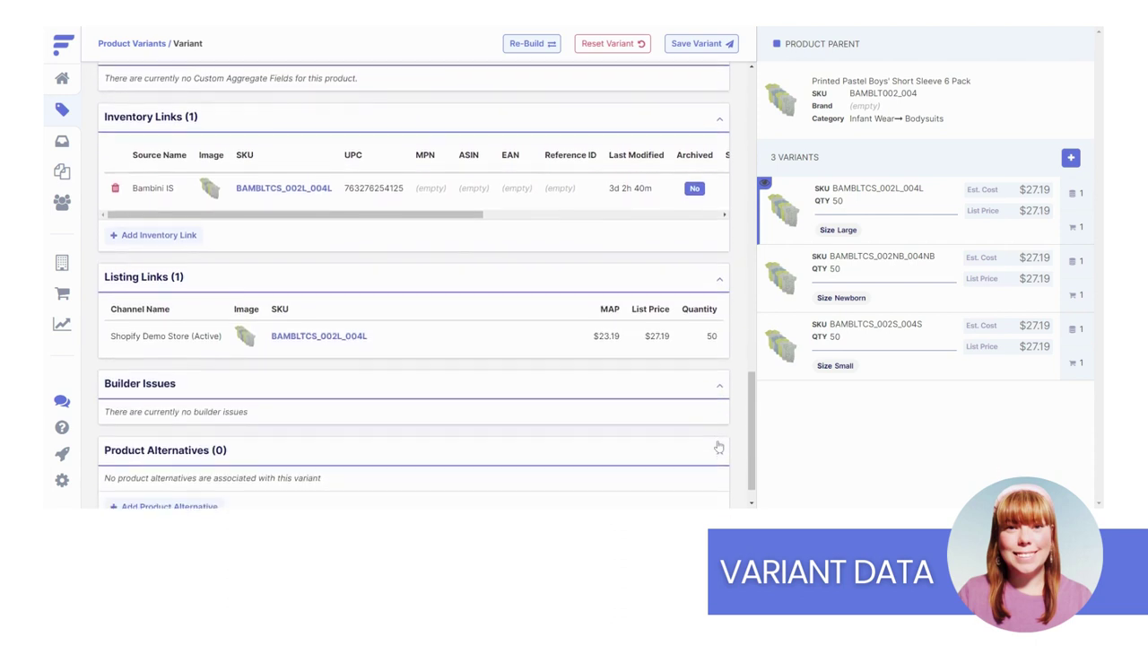